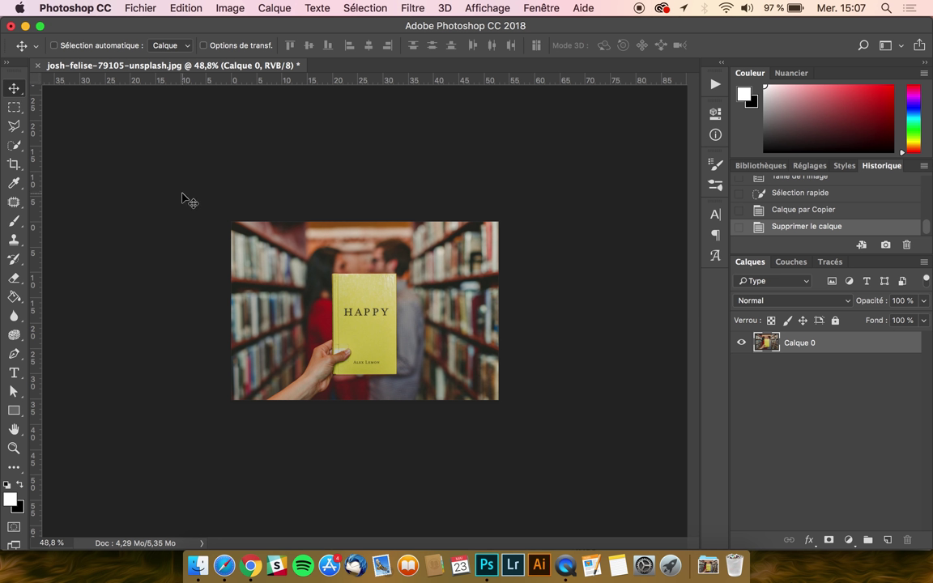
Zoom in on the HAPPY book photo
scroll(183, 198, "up", 1)
scroll(183, 197, "up", 2)
scroll(183, 197, "up", 1)
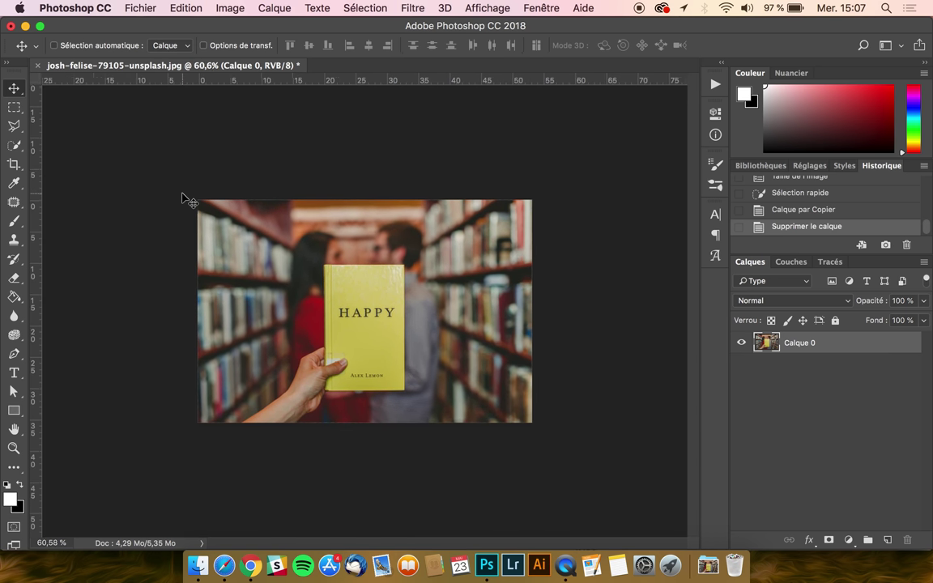
scroll(183, 198, "up", 2)
scroll(184, 197, "up", 1)
scroll(184, 197, "up", 1)
scroll(183, 198, "up", 1)
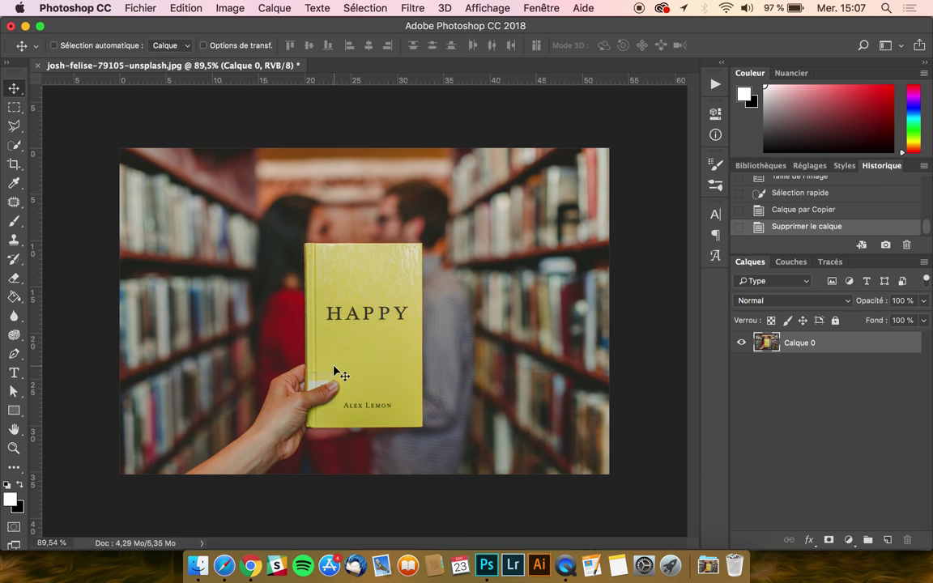
Create an 800 × 800 px document, trying Transparent before settling on a white background
left_click(142, 8)
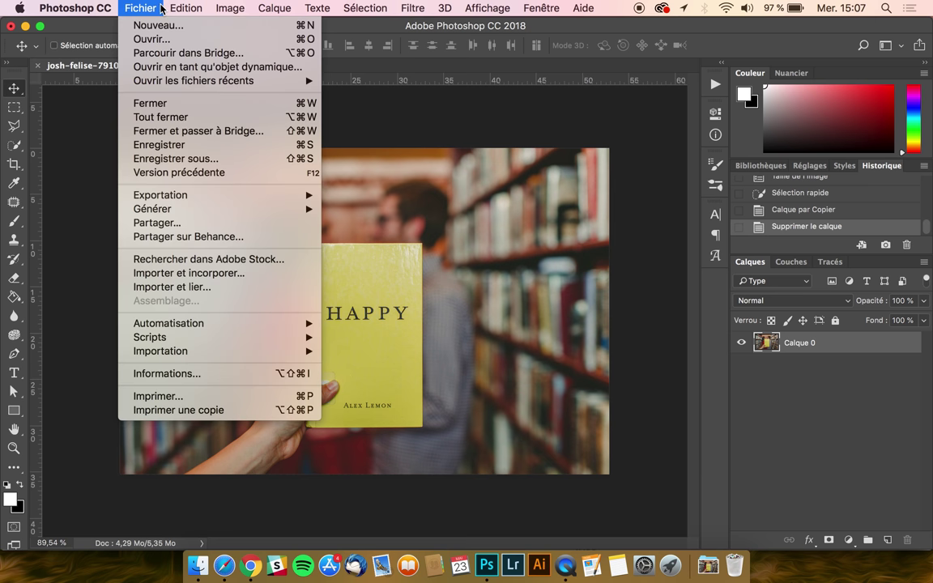
left_click(159, 24)
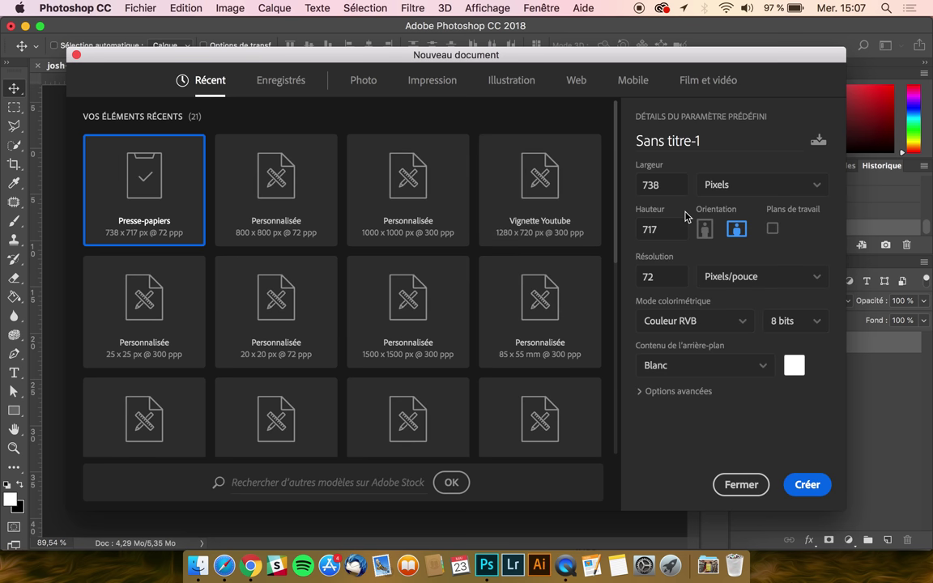
type("800")
key("Tab")
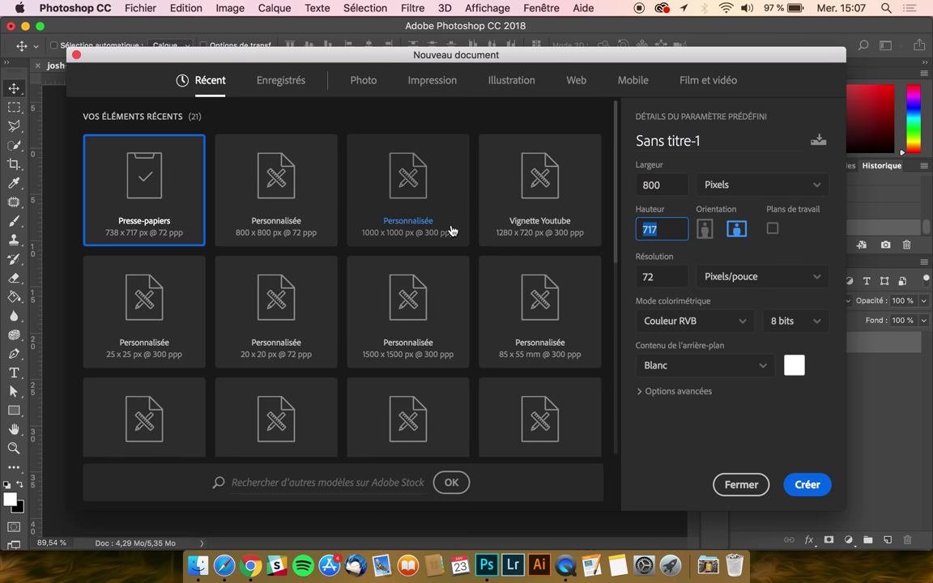
type("800")
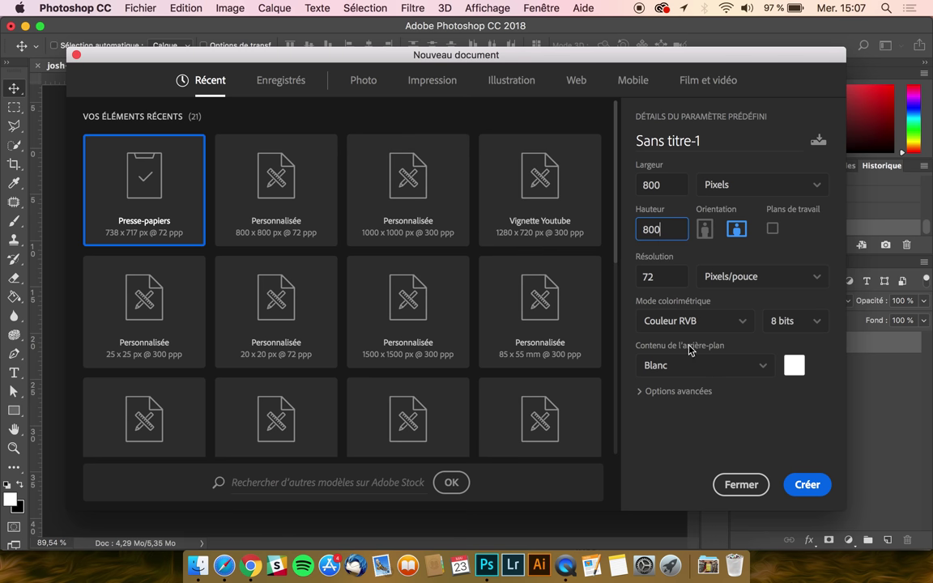
left_click(762, 372)
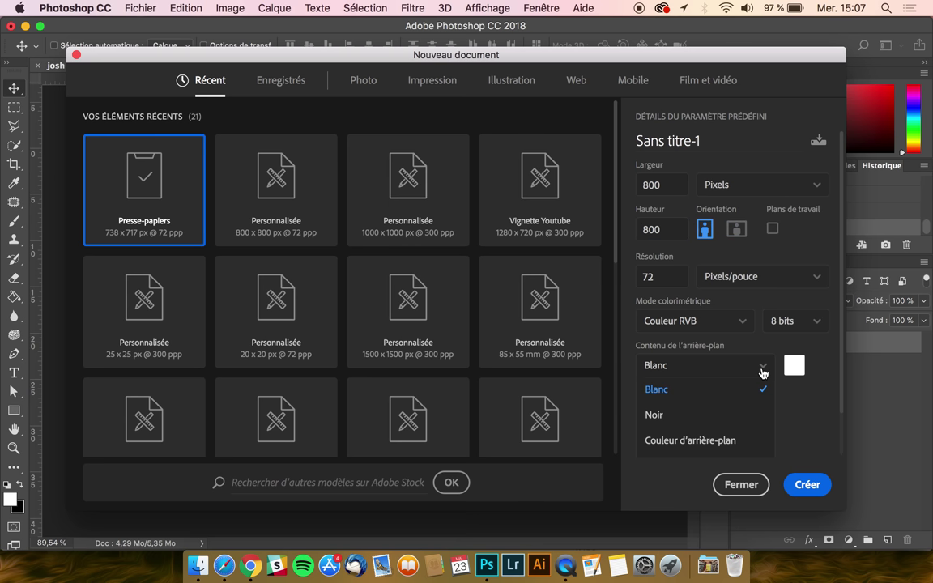
scroll(717, 416, "down", 2)
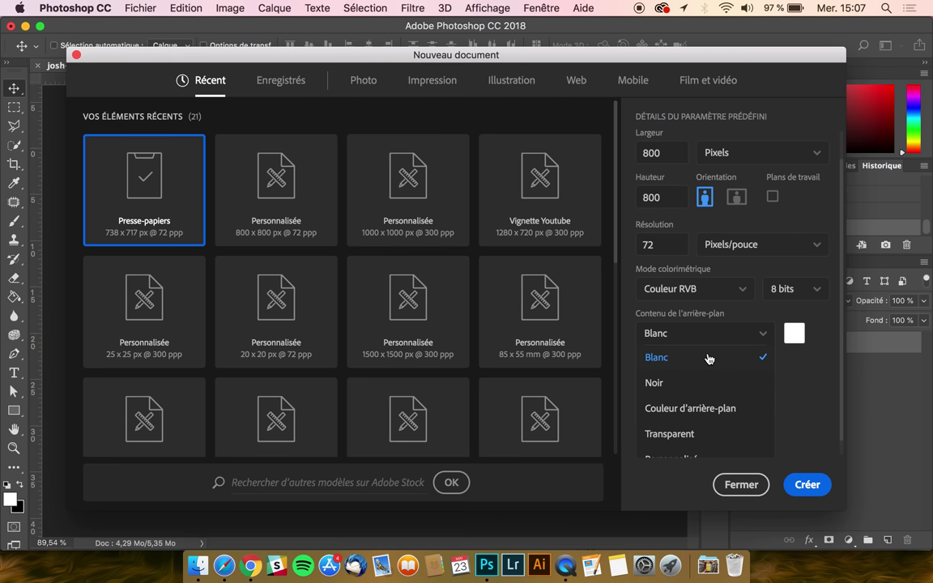
scroll(709, 358, "down", 1)
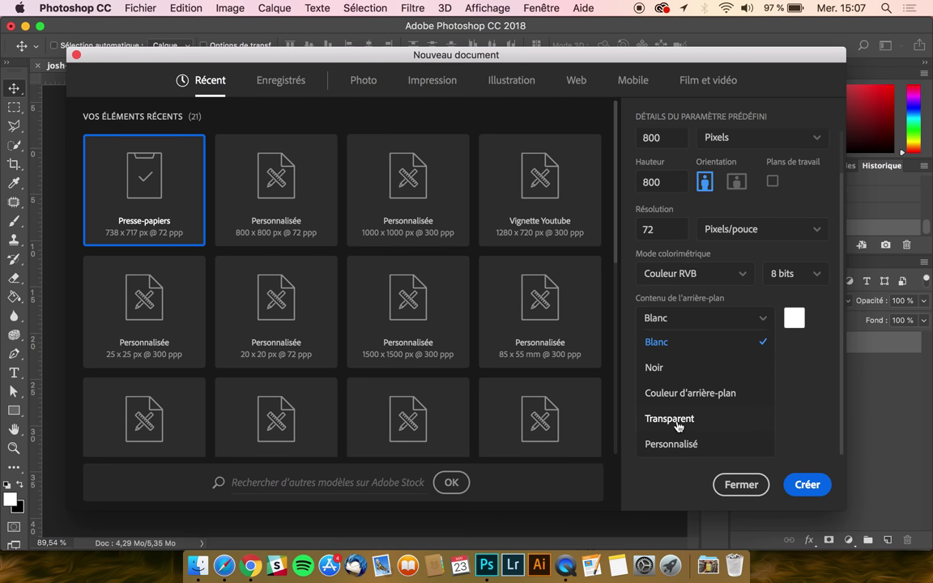
left_click(707, 422)
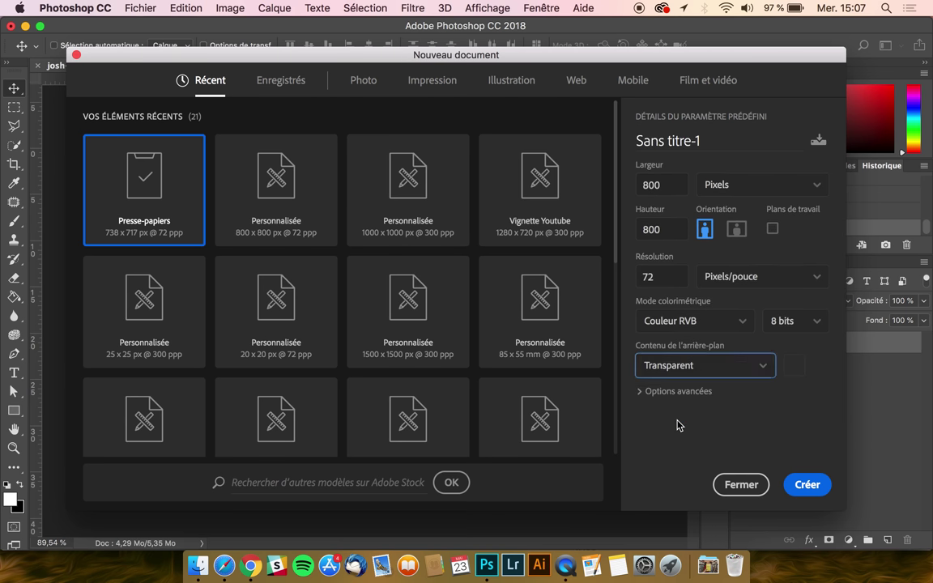
left_click(765, 366)
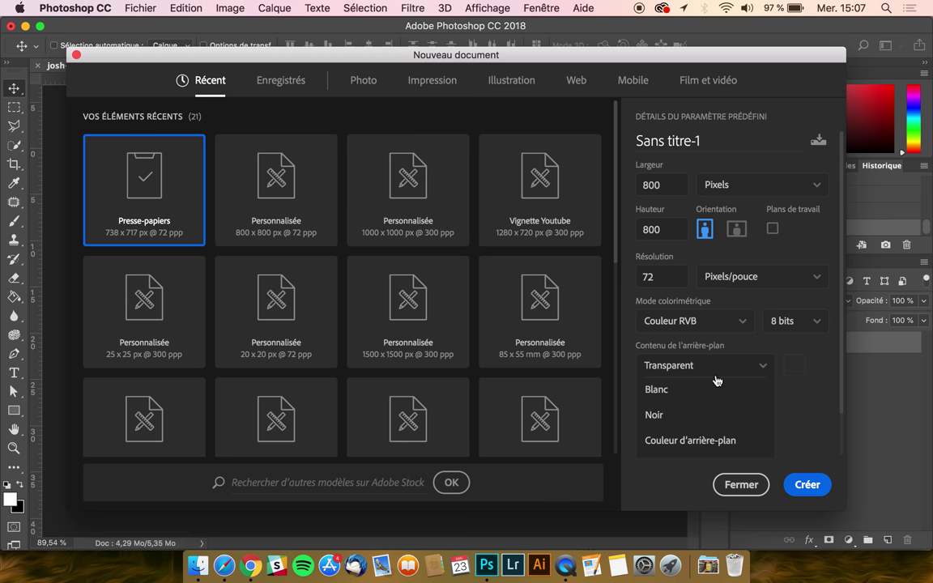
left_click(658, 391)
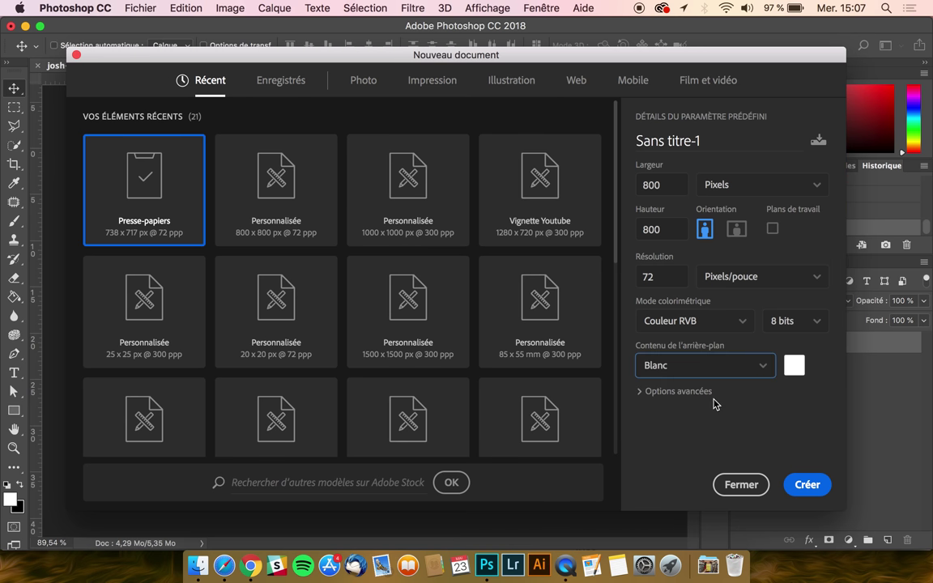
left_click(801, 485)
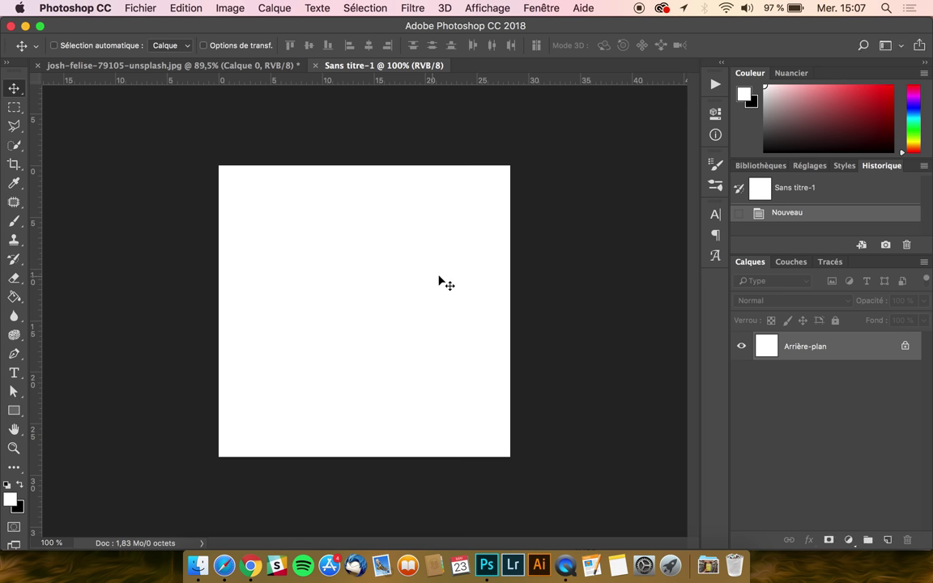
Unlock Arrière-plan into a hidden Calque 0, then switch back to the josh-felise photo
left_click(906, 347)
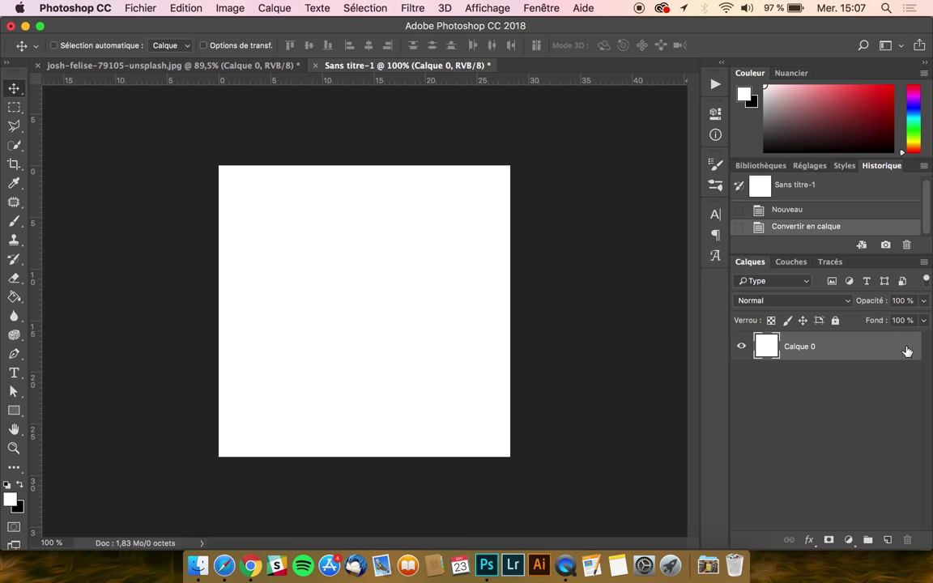
left_click(741, 349)
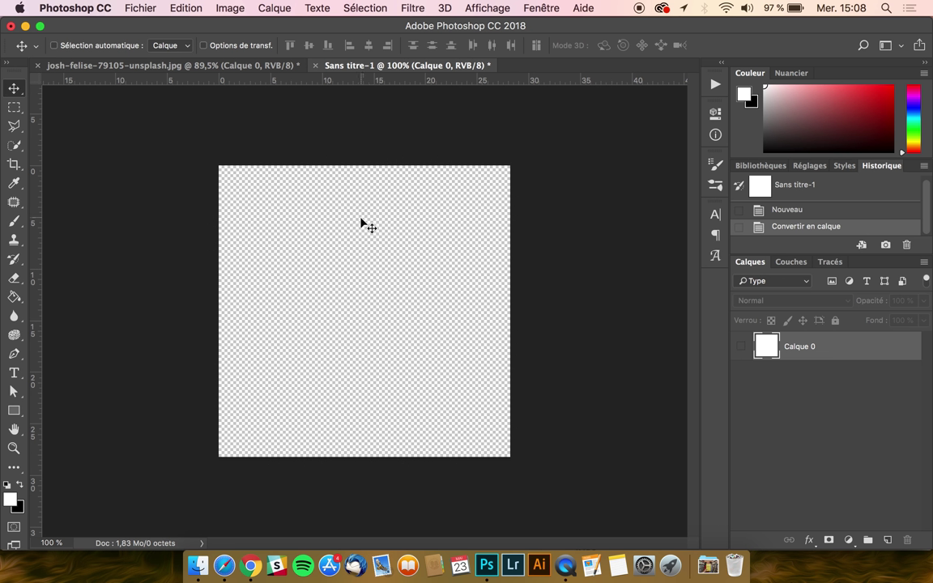
left_click(225, 68)
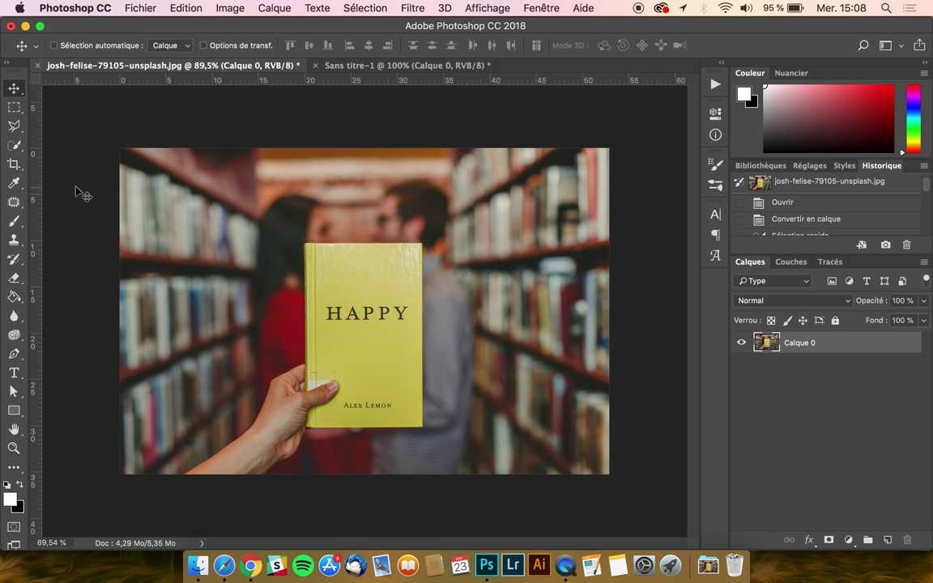
Quick-select the arm and HAPPY book with a 44 px brush and copy them to a new layer
left_click(14, 145)
left_click(65, 144)
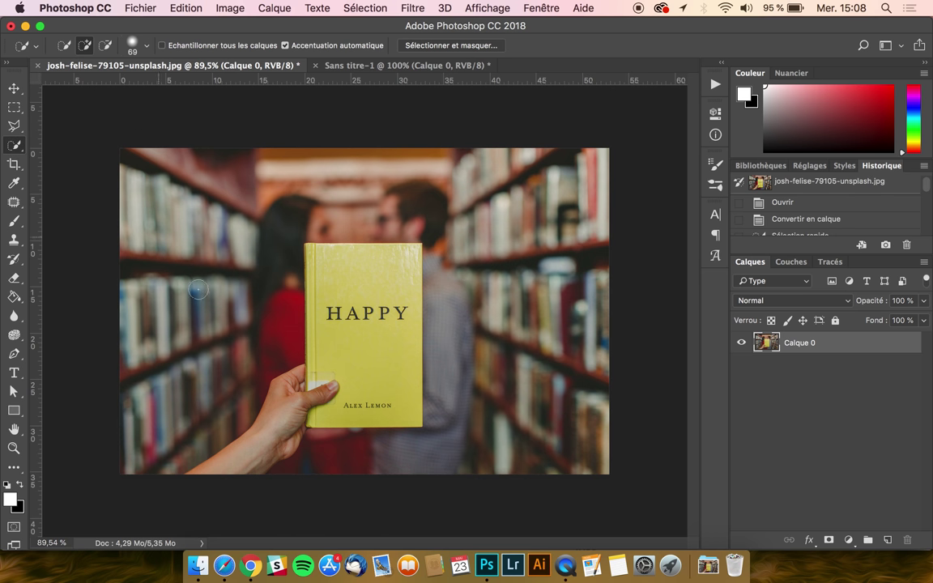
left_click_drag(355, 360, 336, 364)
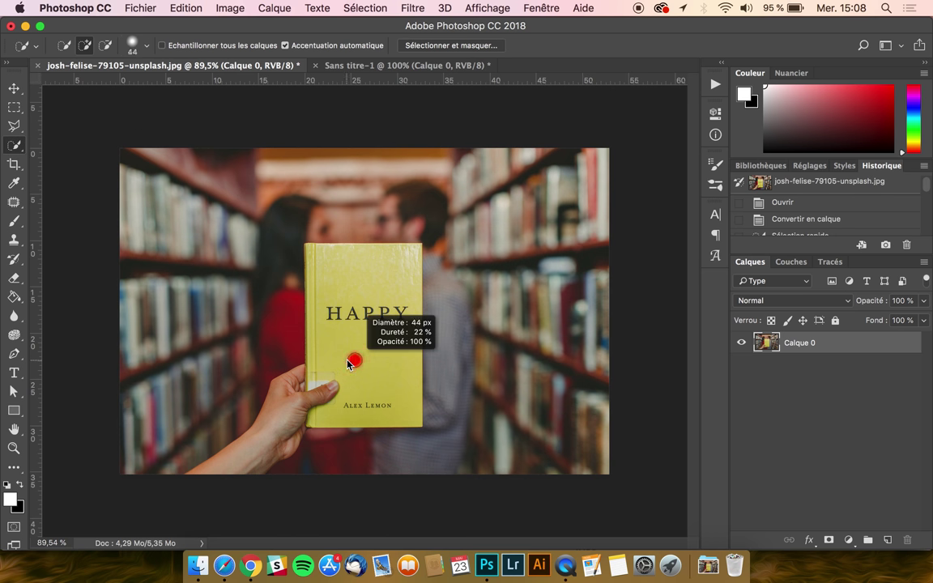
left_click_drag(190, 468, 209, 454)
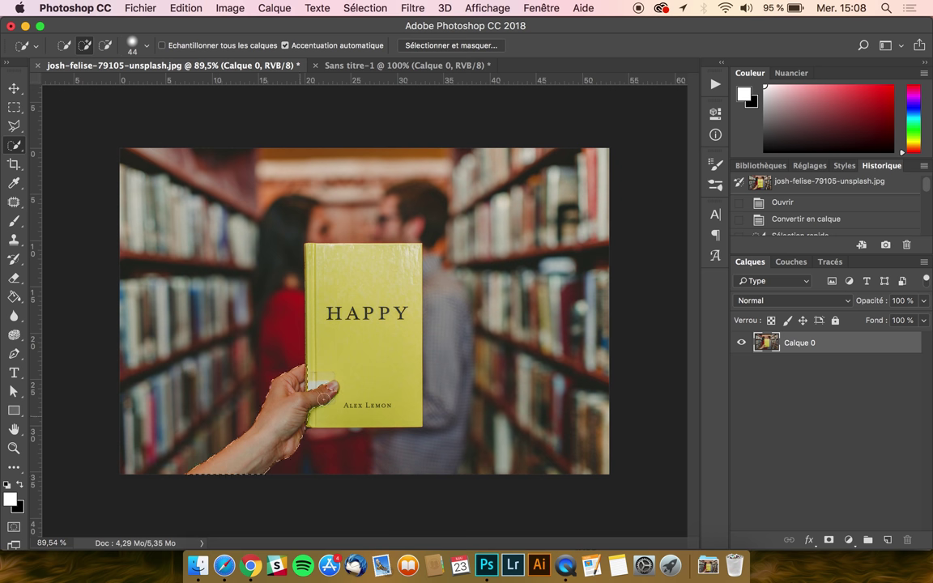
left_click_drag(283, 369, 391, 368)
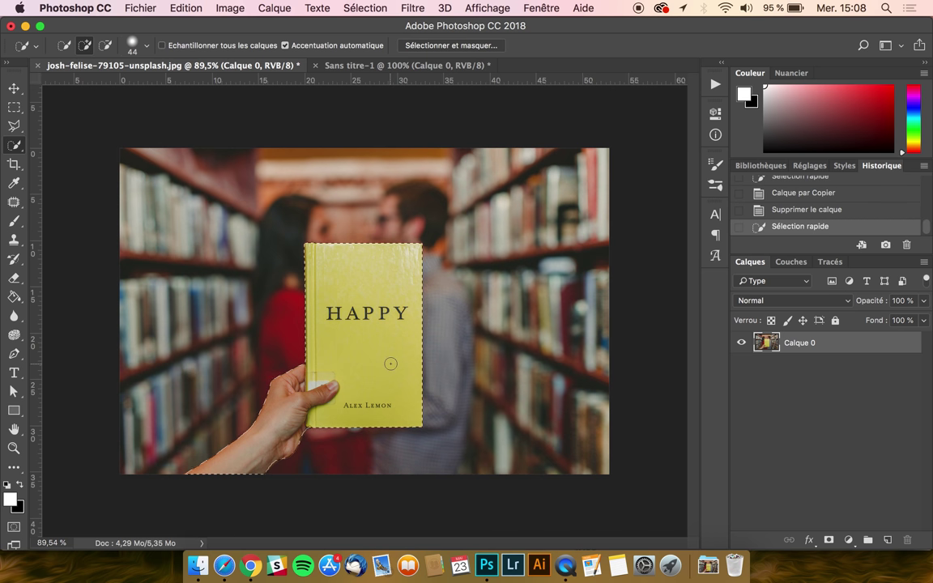
scroll(352, 344, "up", 2)
scroll(353, 344, "up", 1)
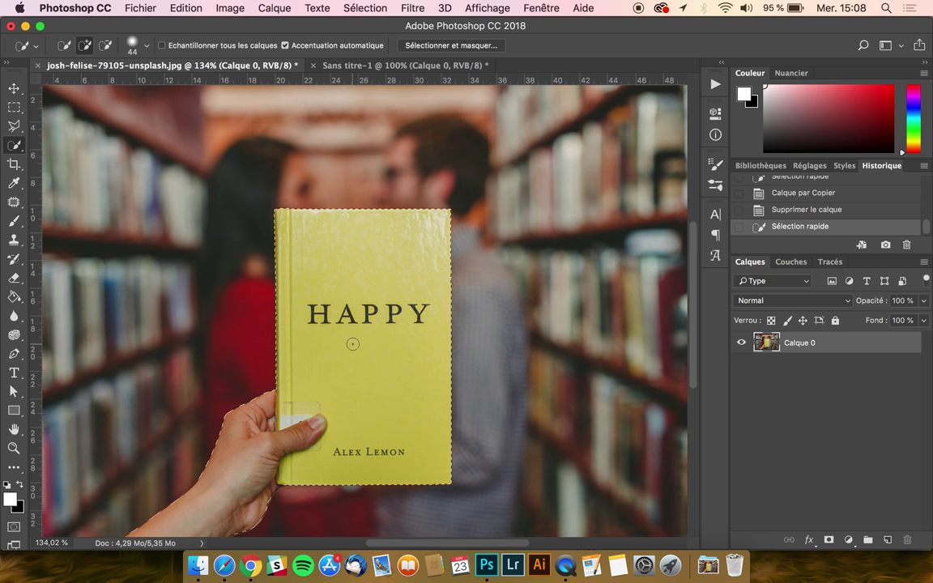
scroll(352, 345, "up", 1)
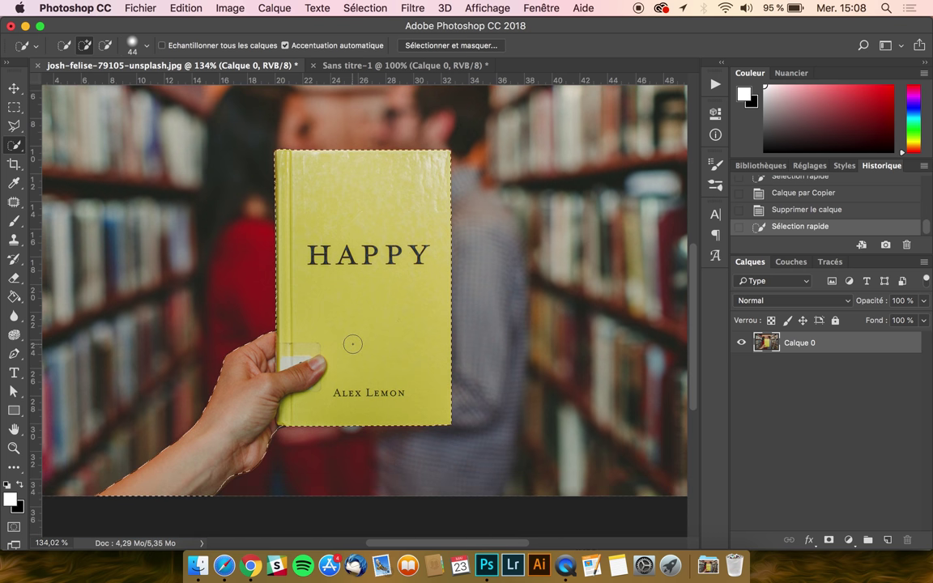
right_click(356, 283)
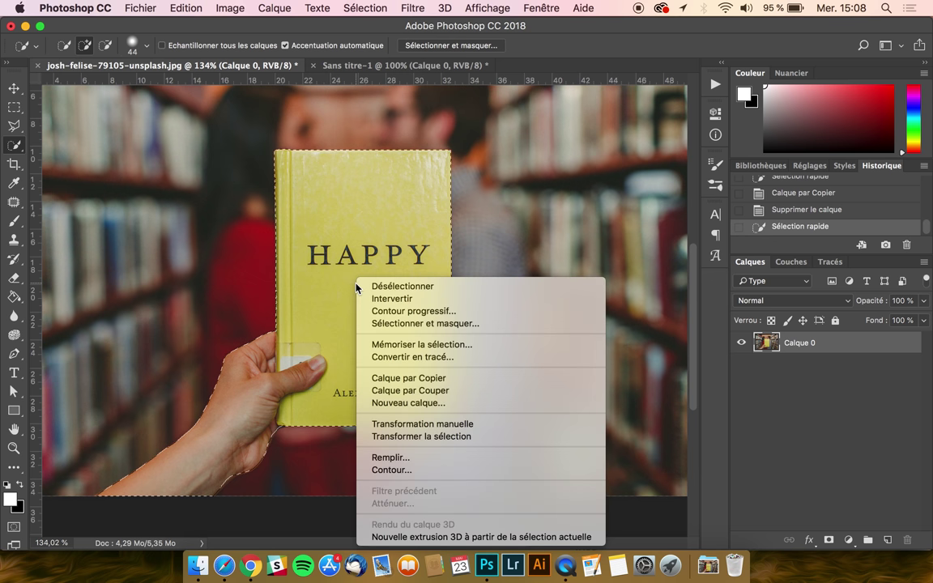
left_click(408, 379)
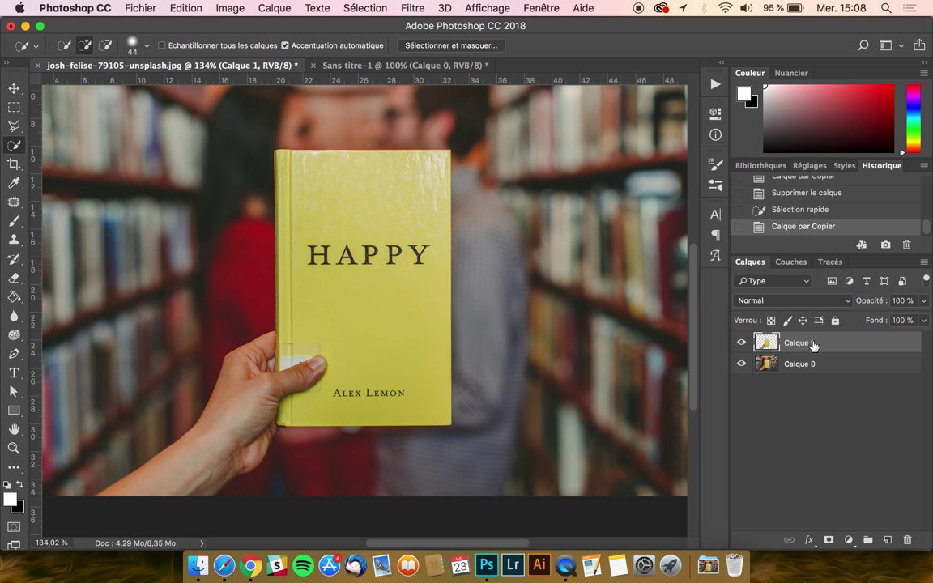
Start duplicating Calque 1 to another document, cancel it, and switch to Sans titre-1
right_click(814, 345)
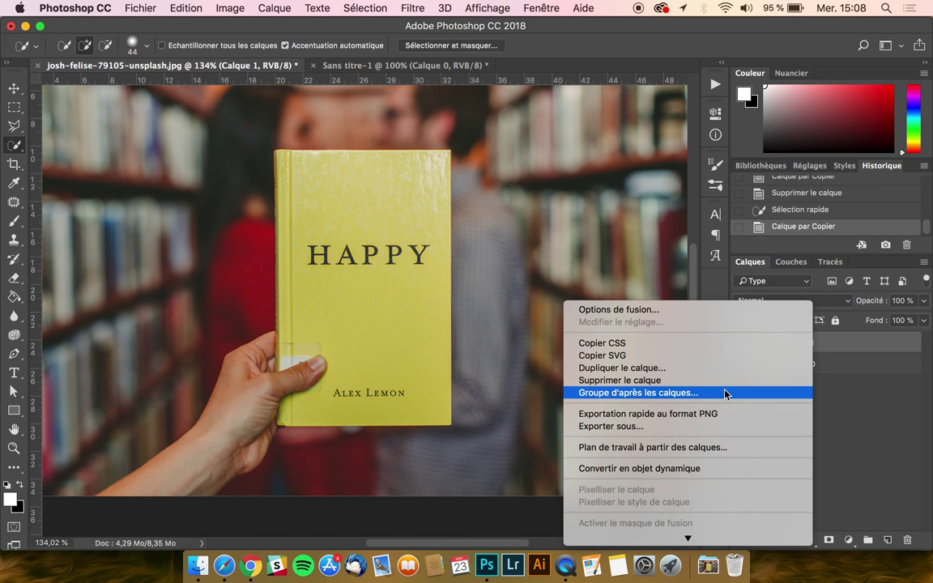
scroll(688, 365, "down", 3)
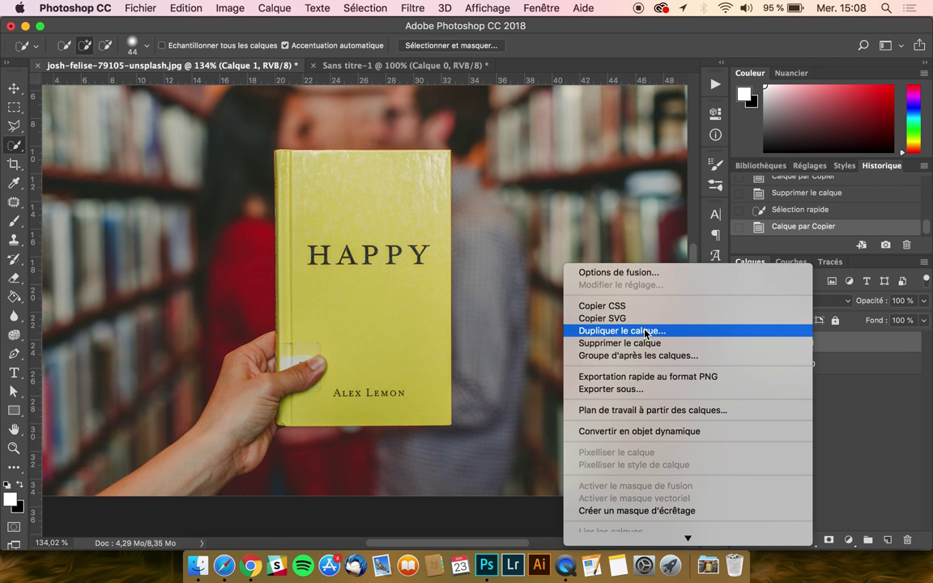
left_click(645, 332)
left_click(454, 275)
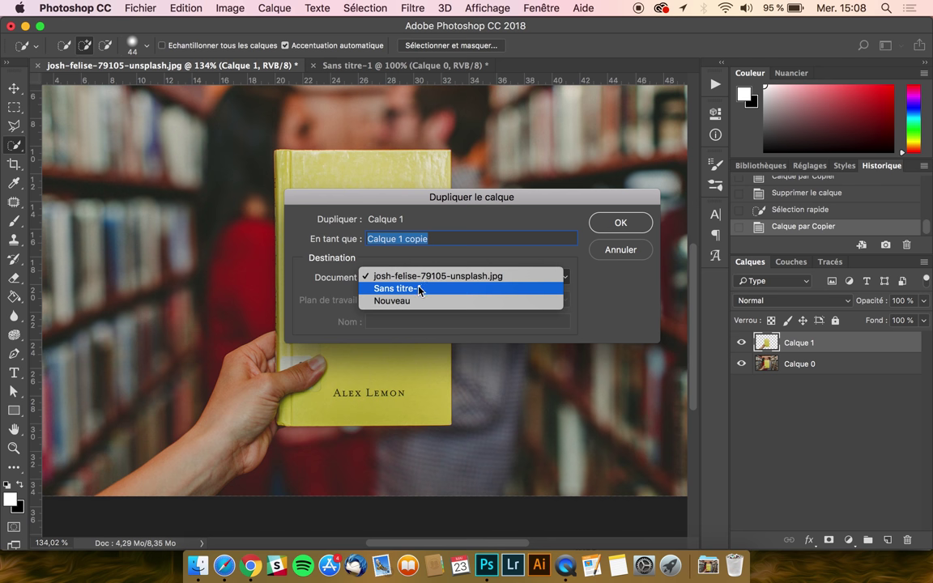
left_click(638, 247)
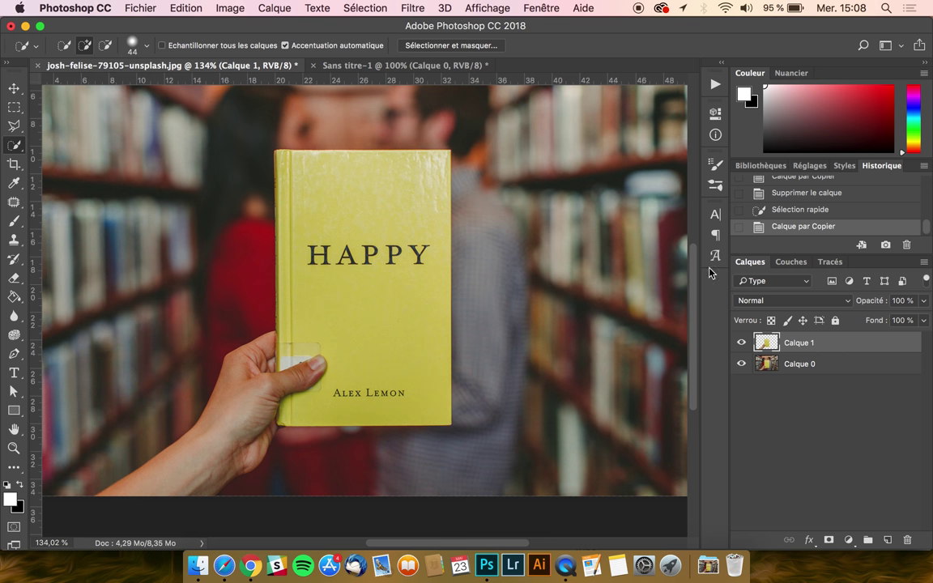
left_click(386, 67)
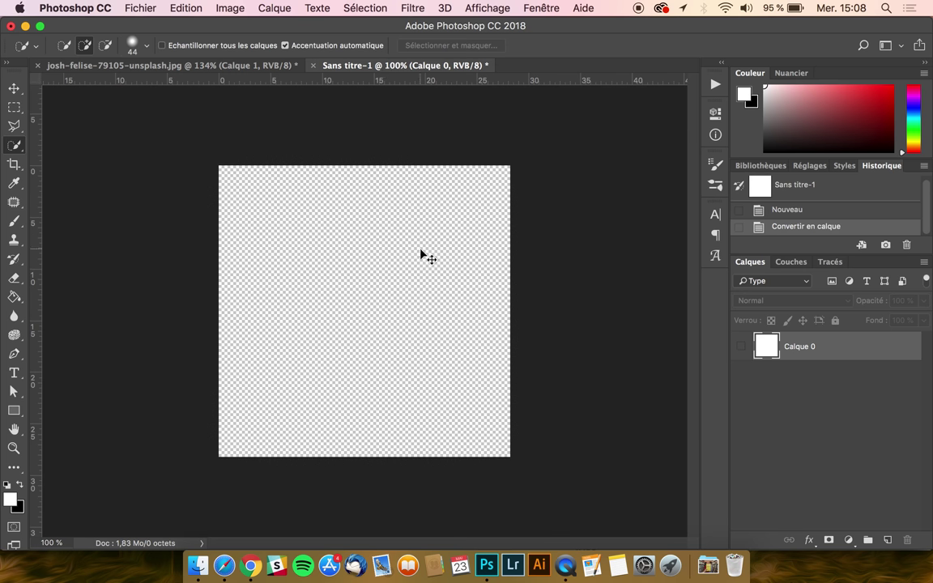
Drag the hand-and-book cutout into Sans titre-1 and nudge it down-left
left_click_drag(420, 254, 420, 253)
key("v")
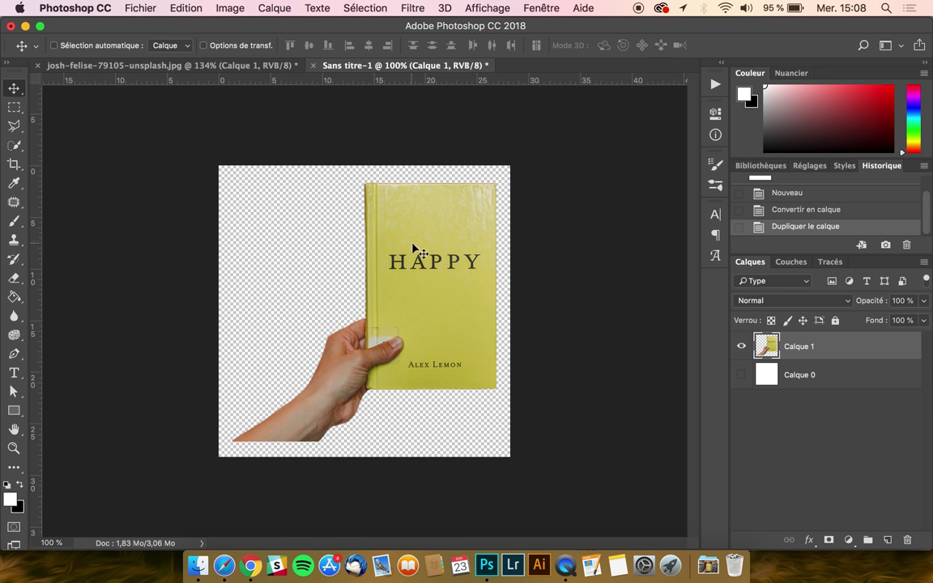
left_click_drag(435, 220, 430, 233)
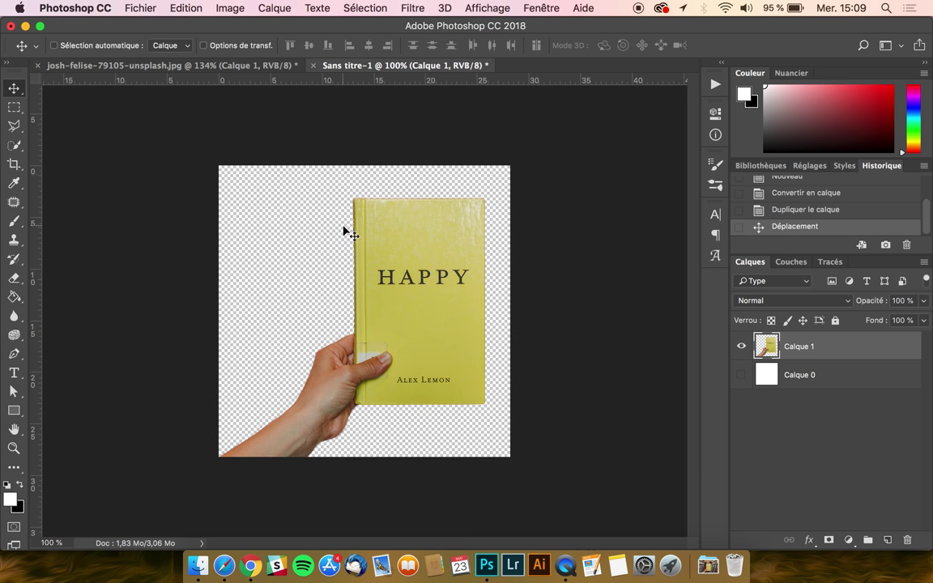
Show the white Calque 0, then delete it and undo the deletion
left_click(741, 374)
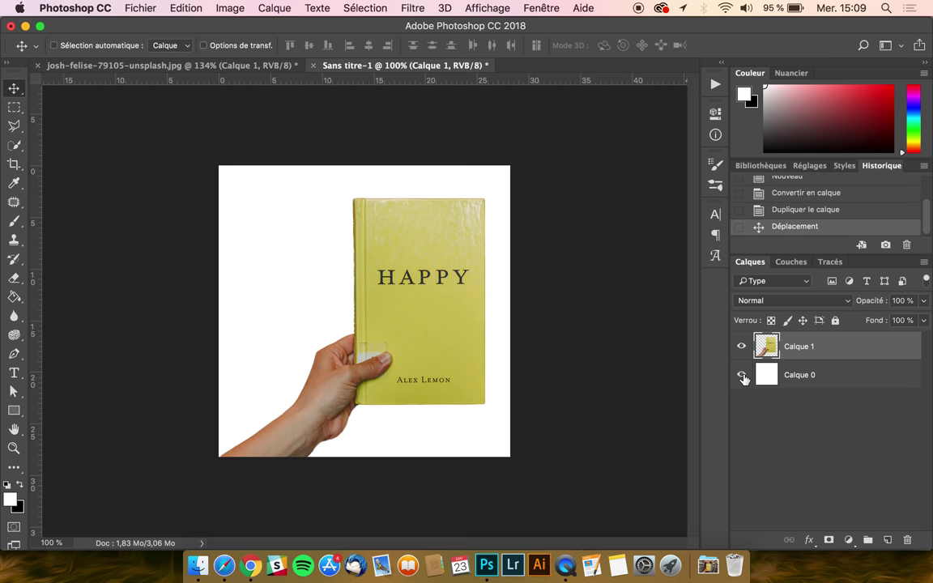
left_click(809, 377)
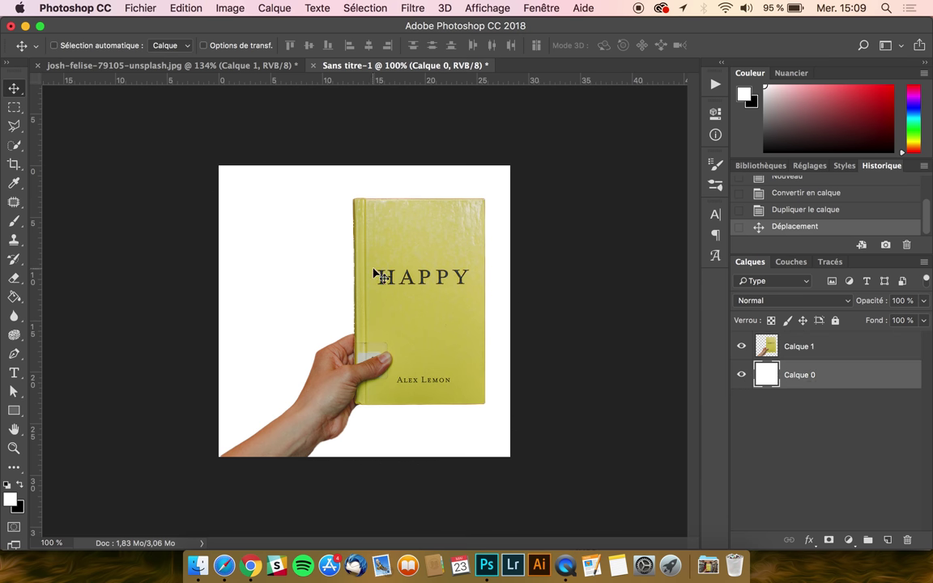
scroll(302, 256, "up", 2)
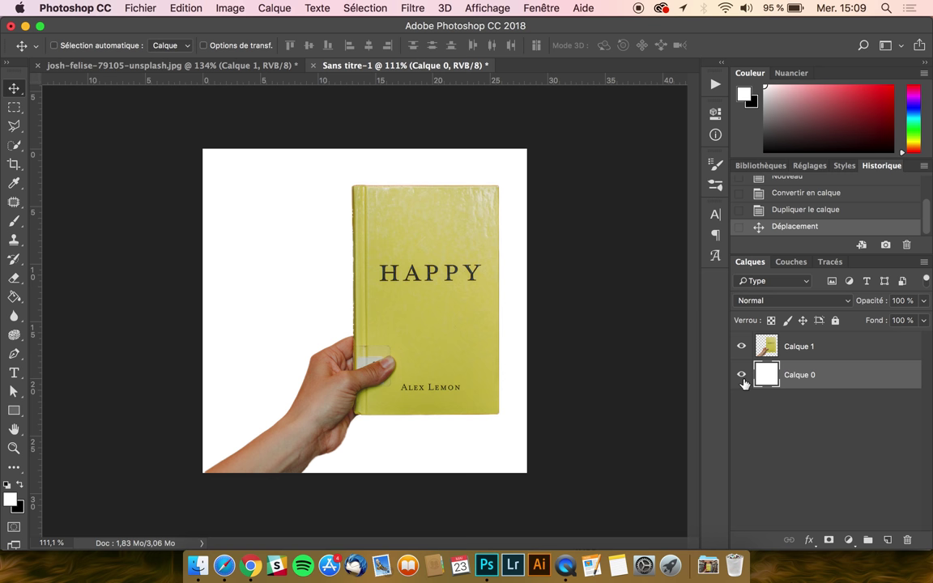
key("Delete")
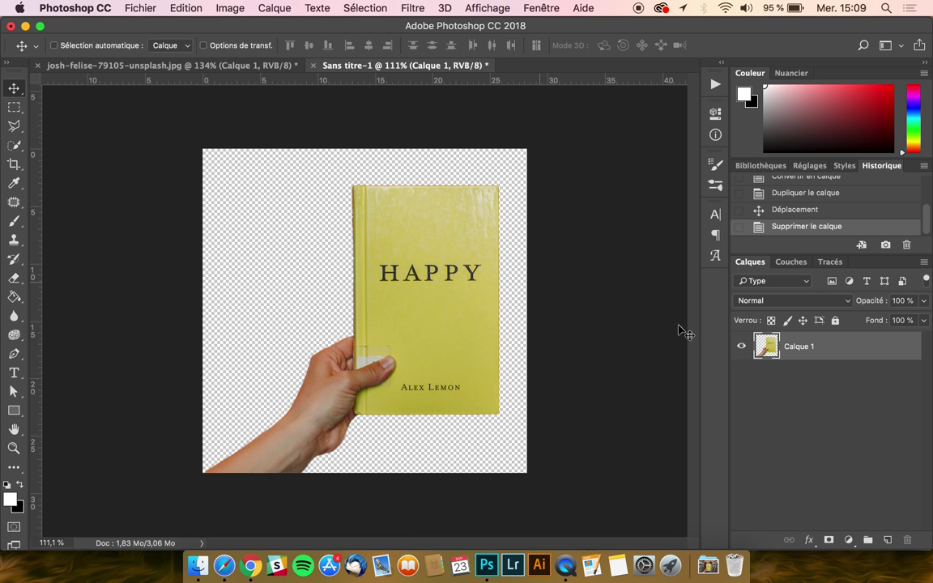
key("ctrl+z")
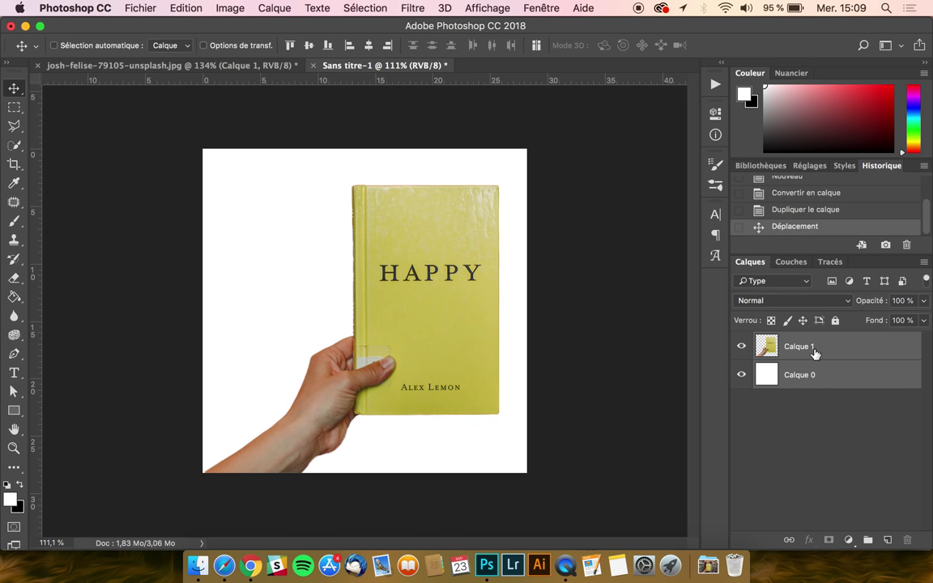
Merge the layers, revert the merge in History, then delete the white Calque 0
right_click(814, 354)
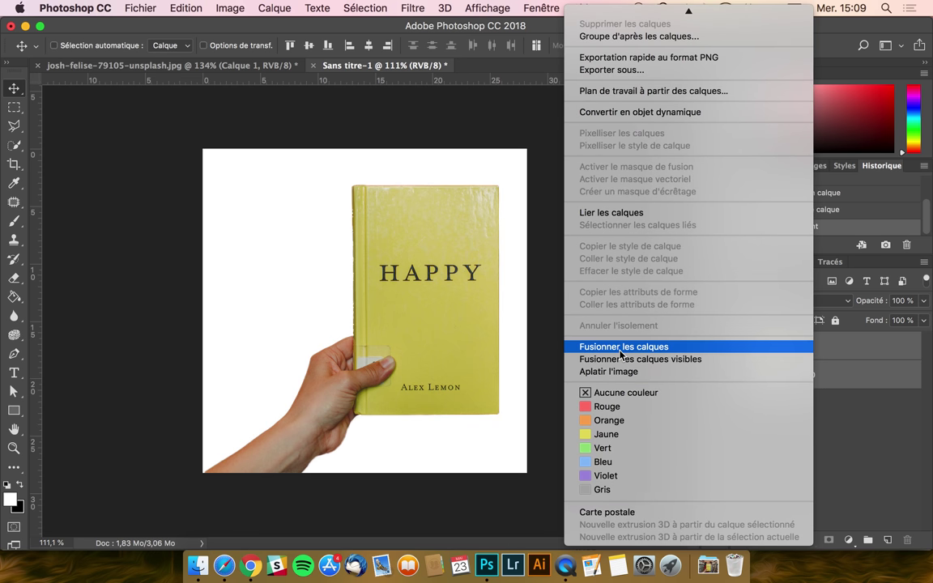
left_click(832, 353)
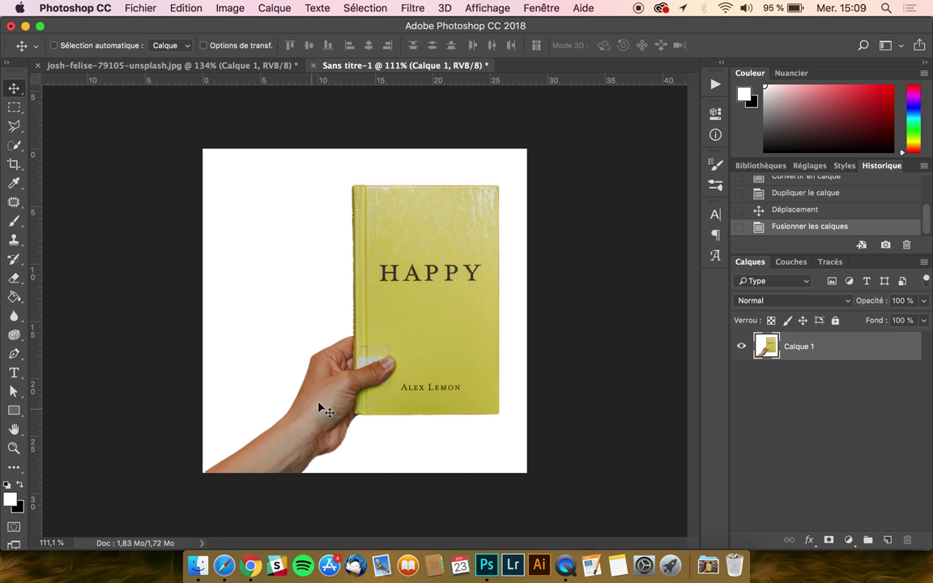
left_click(811, 211)
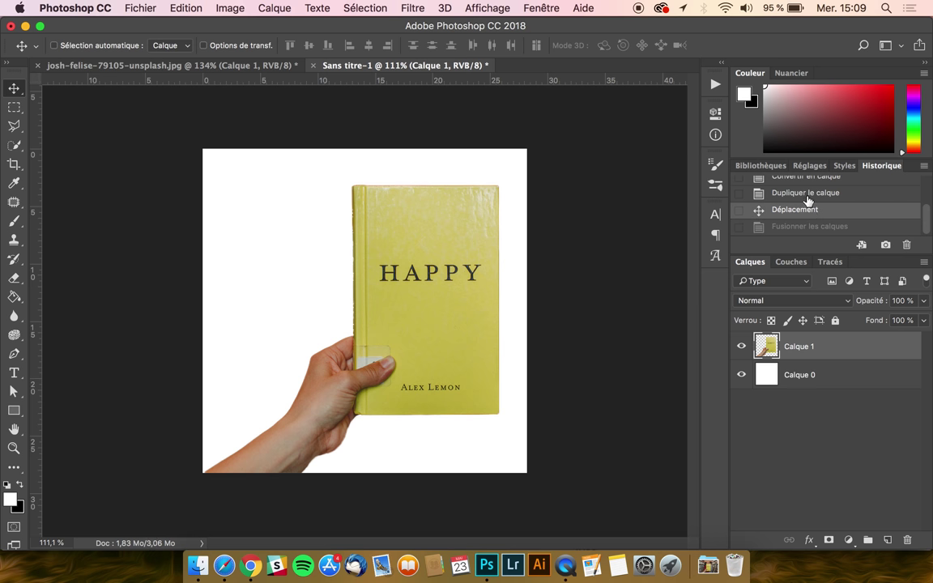
left_click(808, 375)
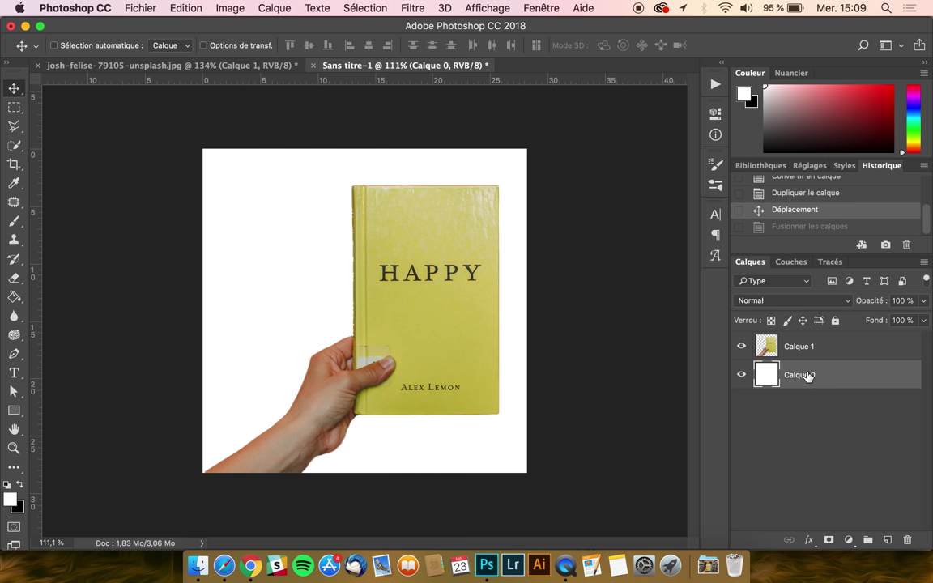
key("Delete")
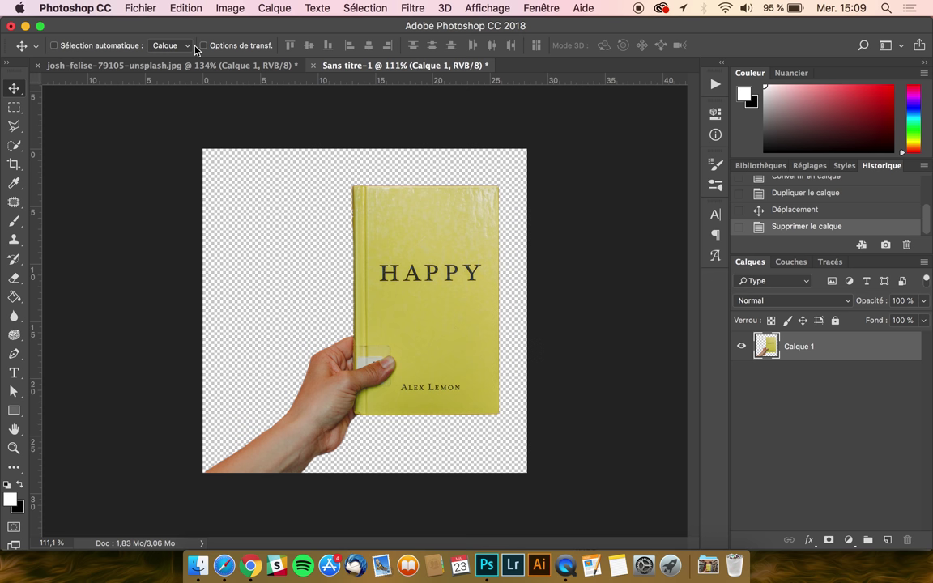
Save Sans titre-1.jpg as JPEG in Enregistrer sans fond with default JPEG quality options
left_click(146, 5)
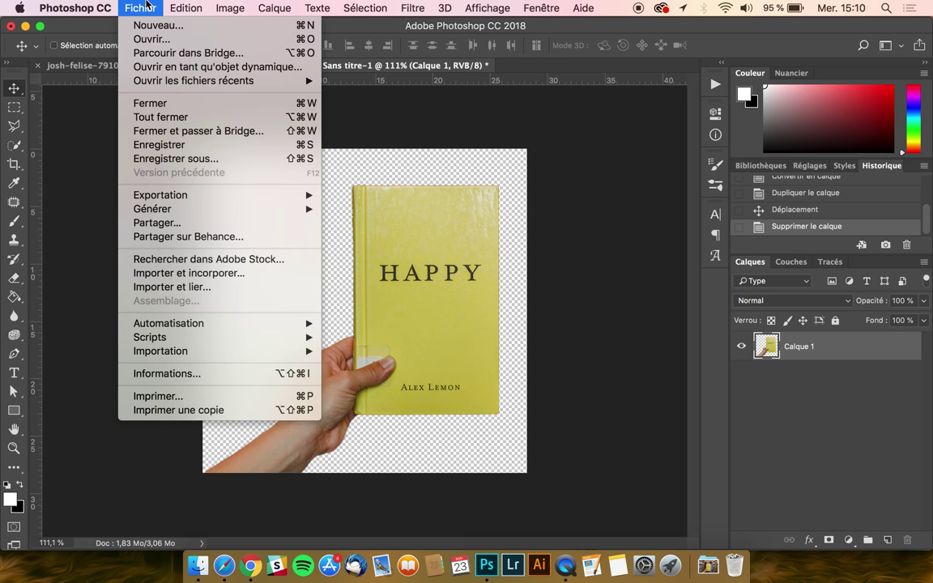
left_click(183, 159)
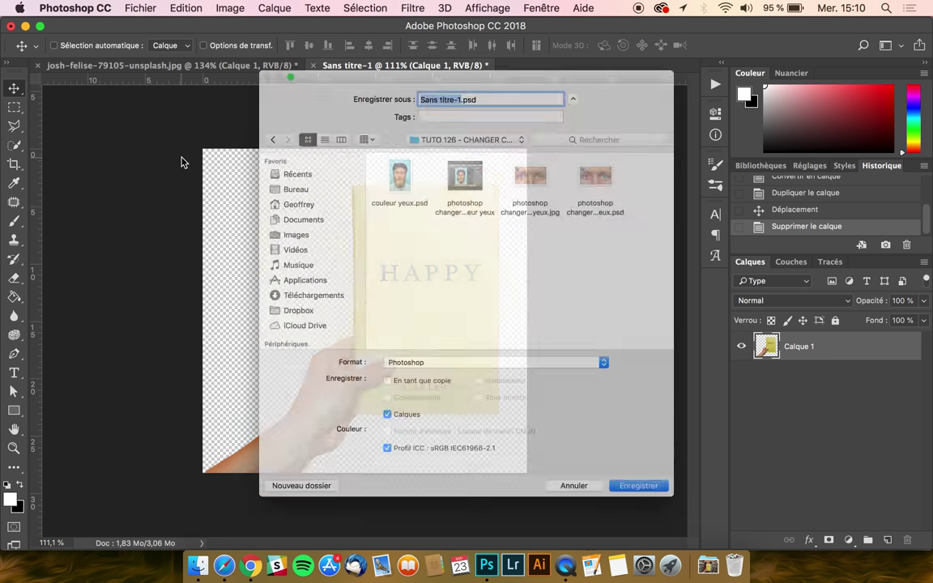
left_click(511, 105)
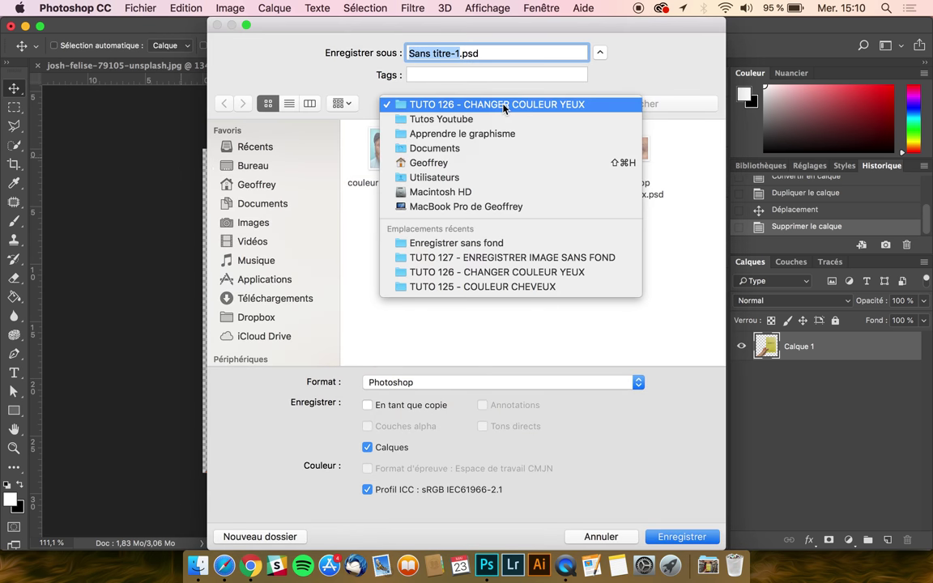
left_click(413, 243)
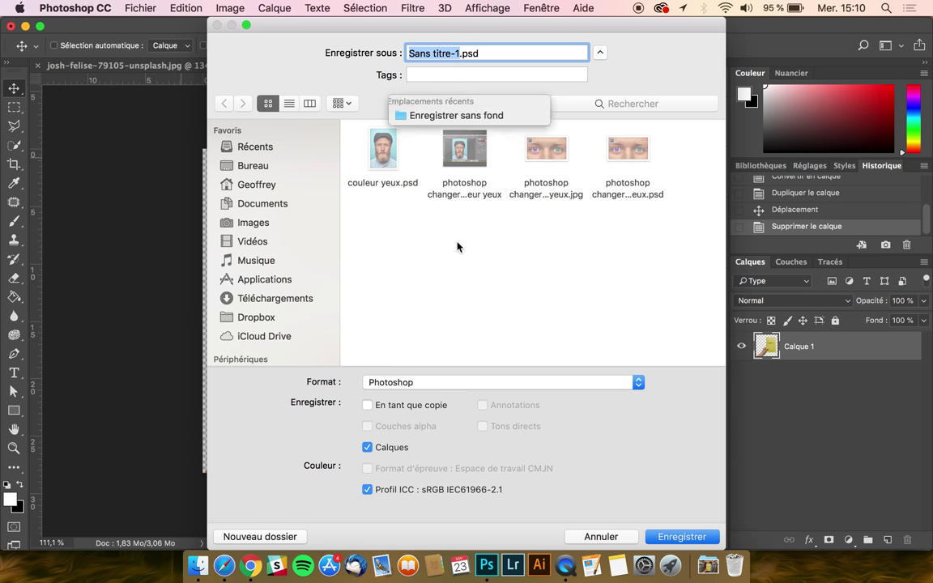
left_click(432, 383)
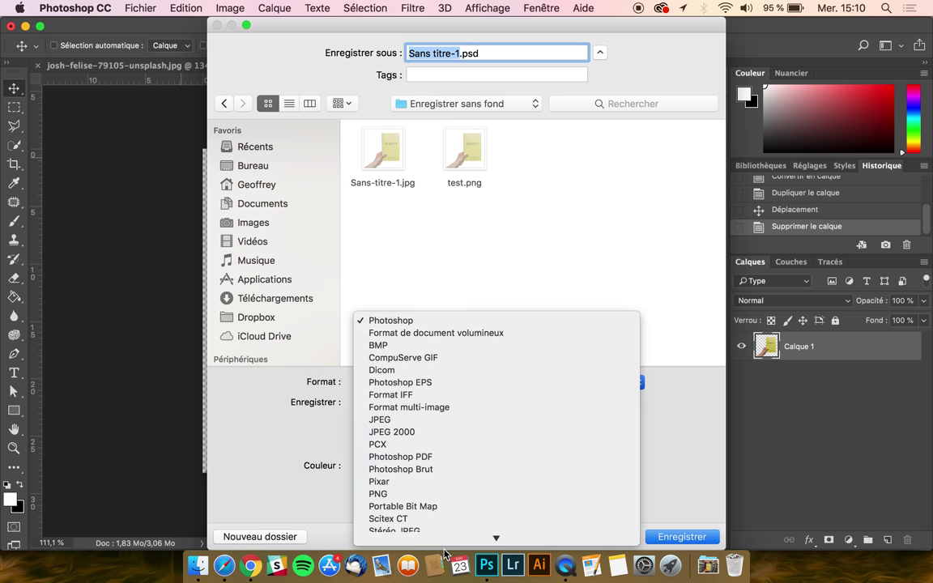
left_click(397, 375)
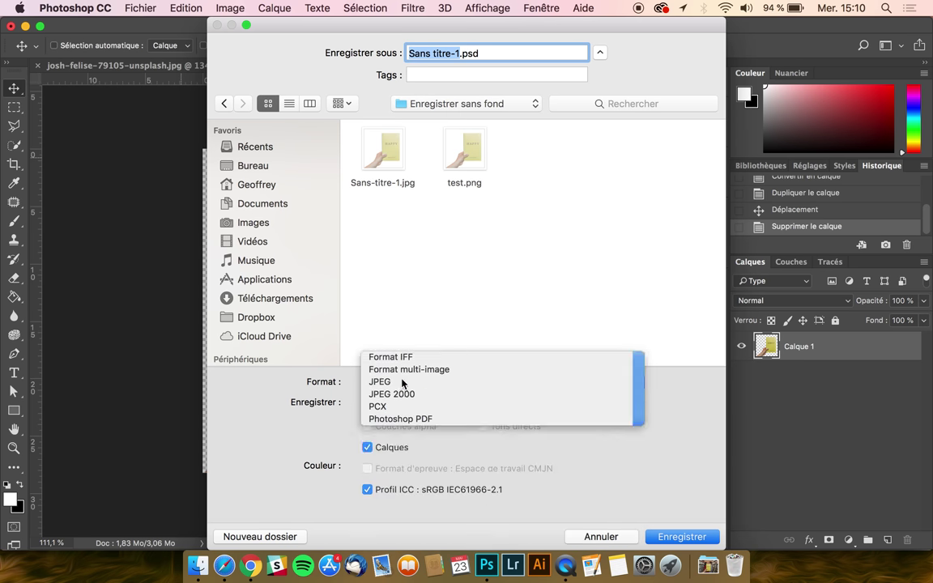
left_click(705, 536)
left_click(552, 178)
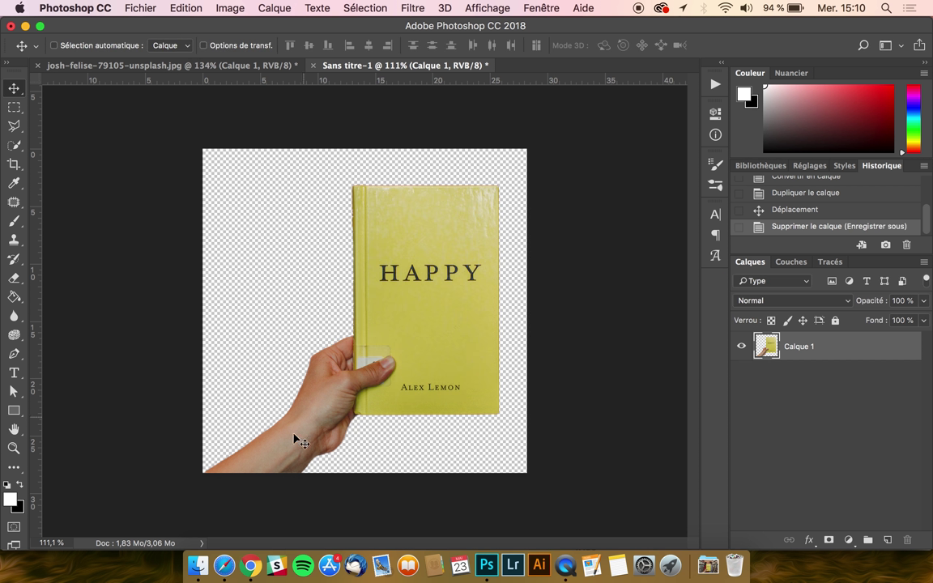
Select both Sans titre-1 JPEGs in Enregistrer sans fond and open them in Preview
left_click(200, 567)
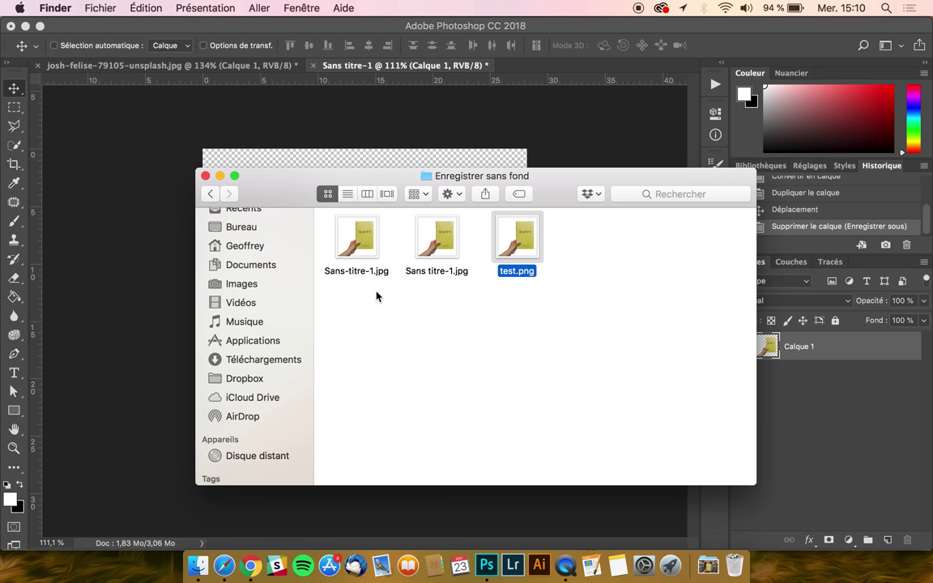
mouse_move(470, 331)
left_mouse_down()
mouse_move(327, 218)
mouse_move(469, 333)
mouse_move(341, 227)
left_mouse_up()
double_click(375, 250)
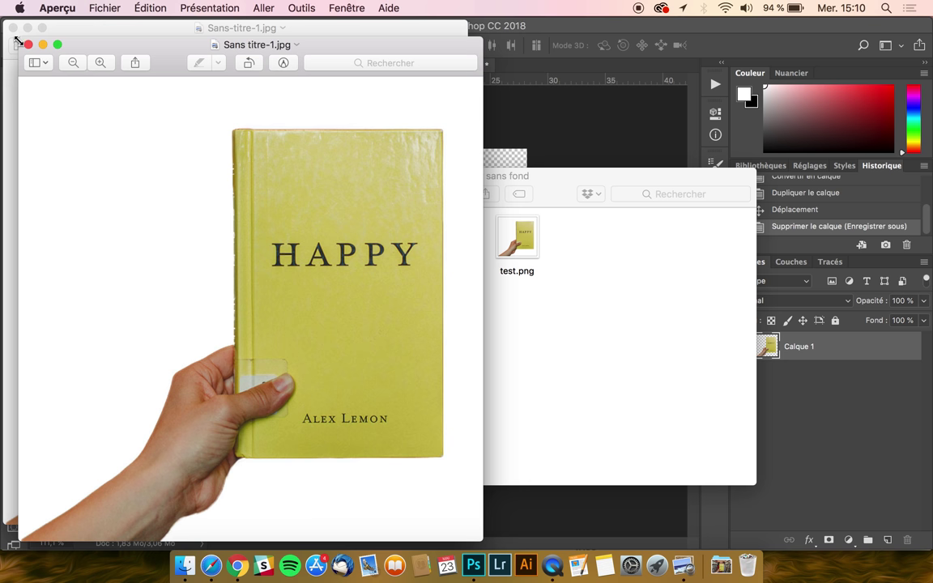
Close one Preview window after checking the cutout appears on white
left_click(27, 43)
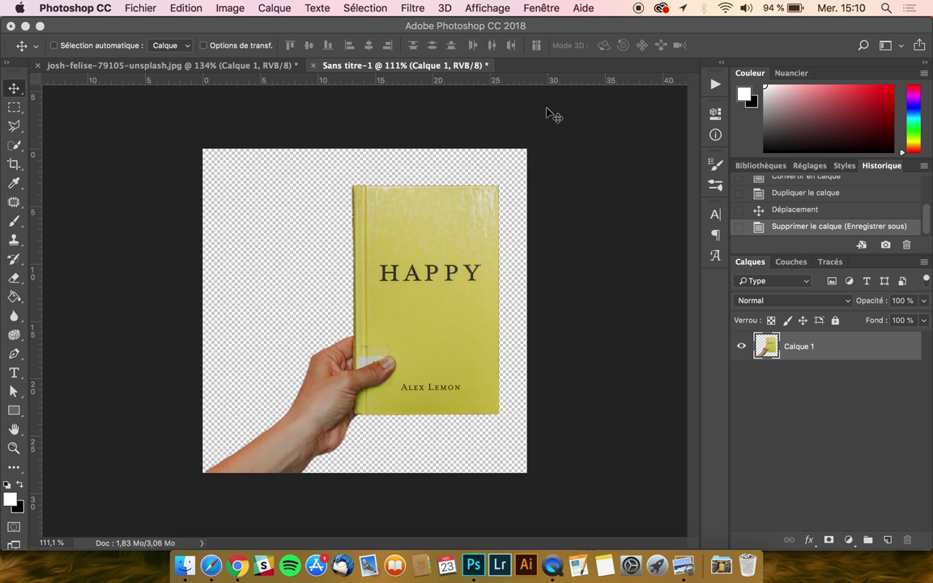
Check the Save As format list, then cancel the save without changing anything
left_click(546, 110)
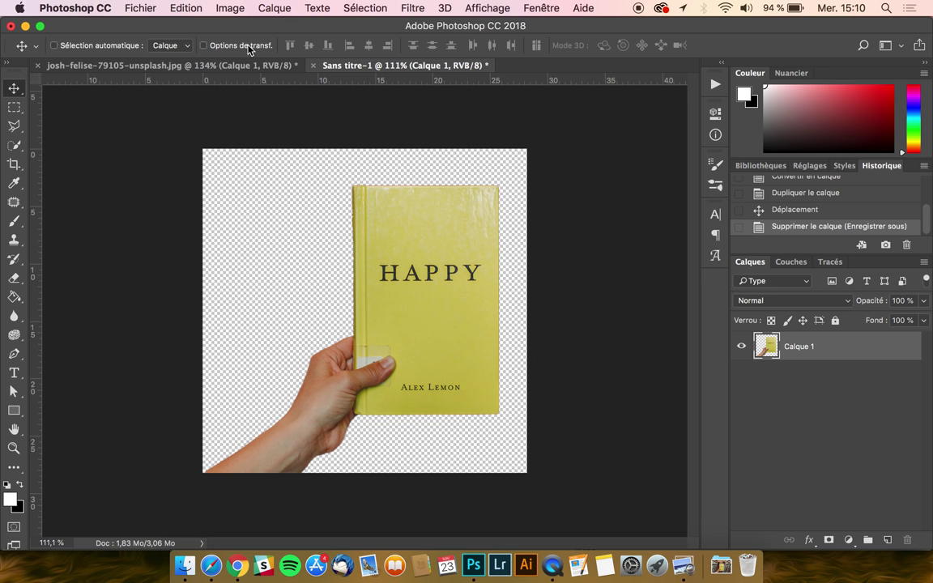
left_click(140, 8)
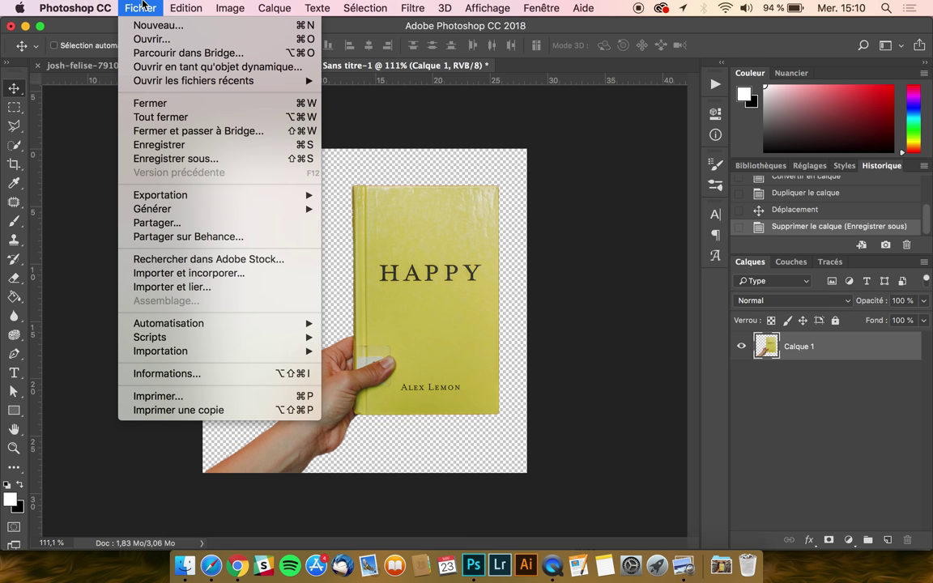
left_click(187, 167)
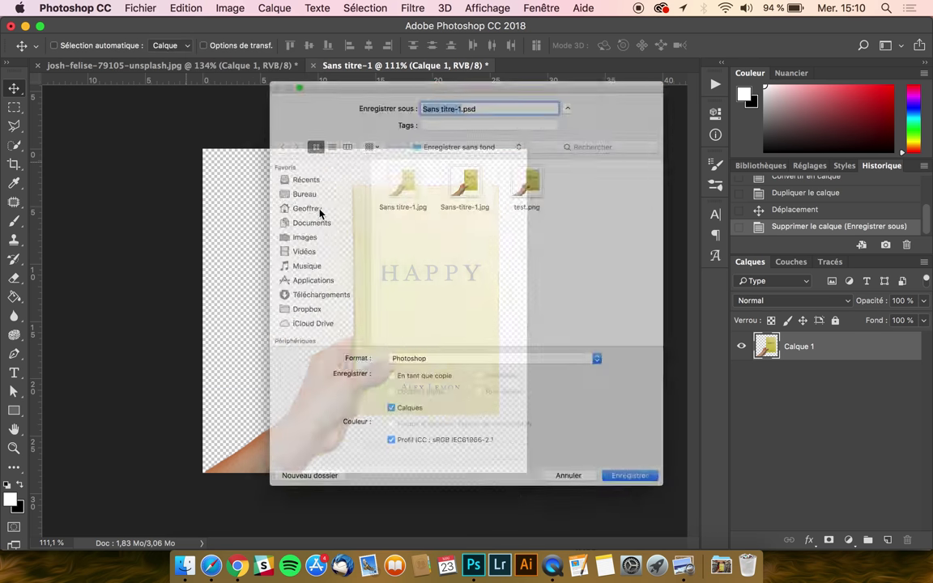
left_click(451, 382)
scroll(443, 488, "down", 5)
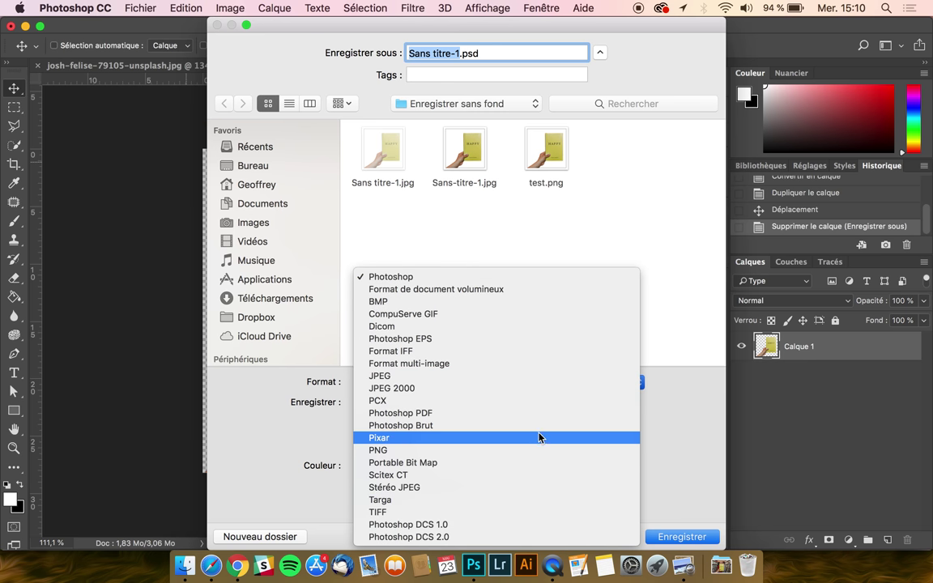
left_click(679, 459)
left_click(599, 537)
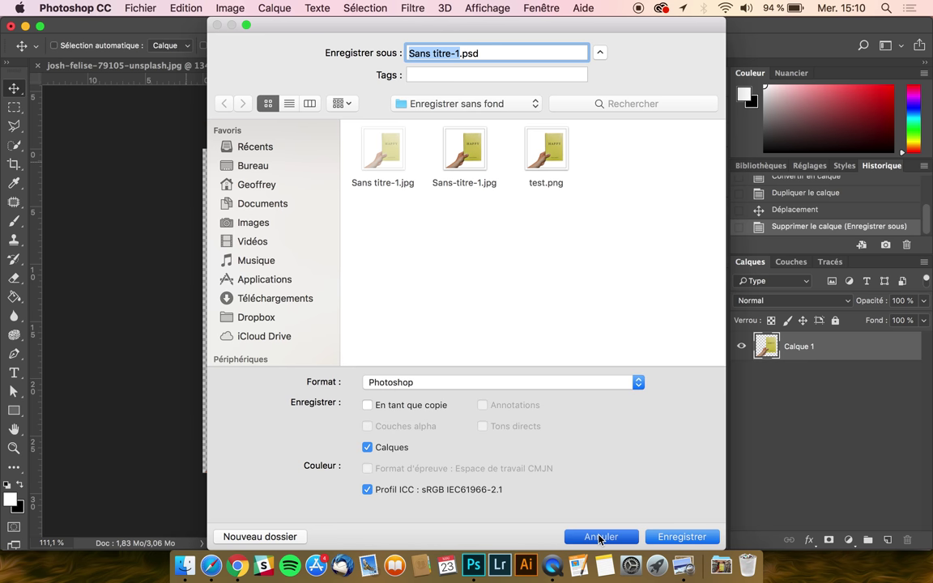
left_click(133, 8)
mouse_move(161, 195)
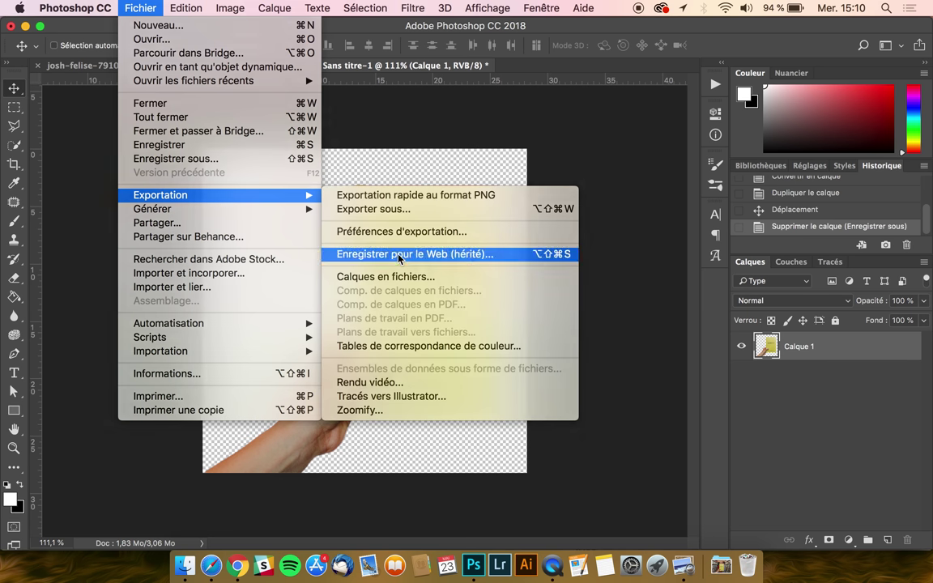
Open Enregistrer pour le Web (hérité) and change the export format from PNG-24 to GIF
left_click(400, 255)
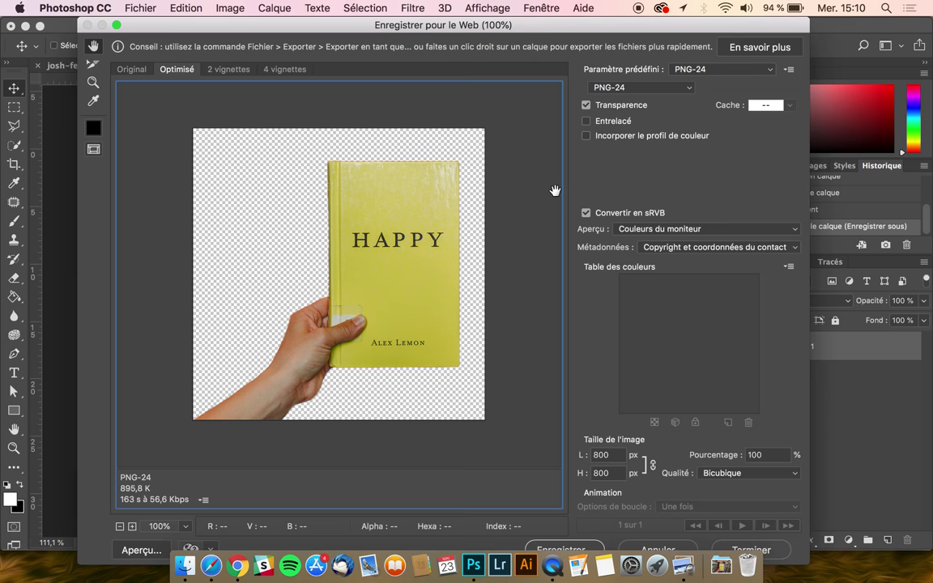
left_click(670, 87)
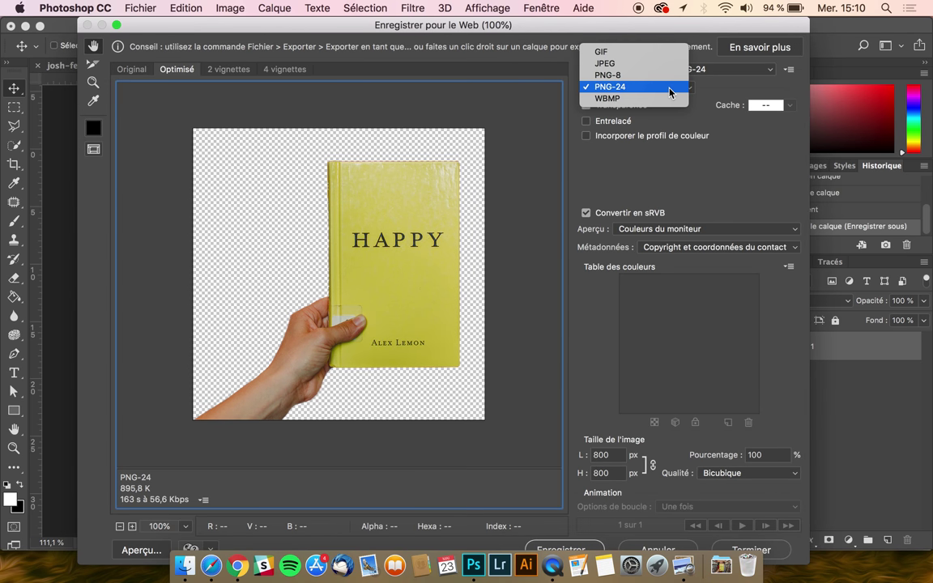
left_click(632, 56)
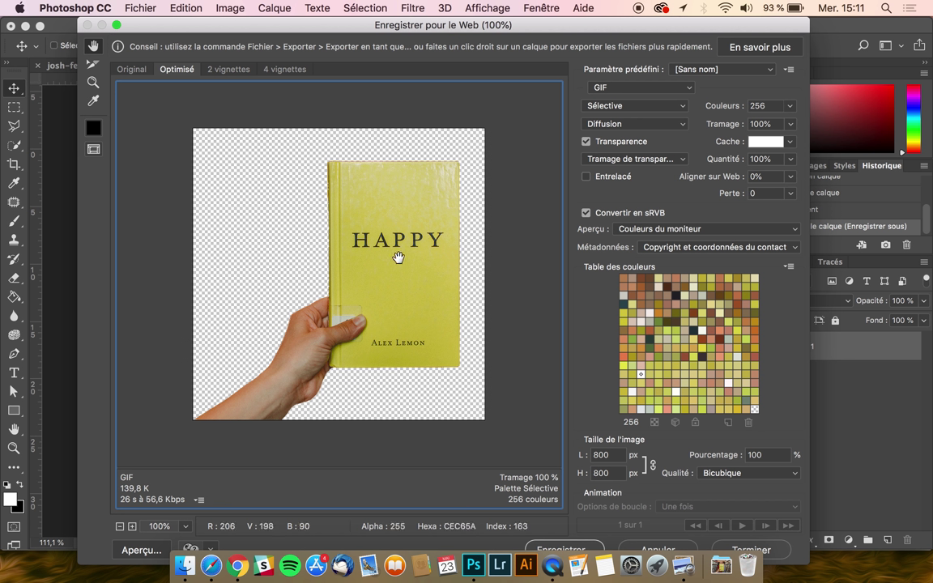
Zoom the GIF preview to 300% on the book's spine and set Transparency Dither to No Dither
left_click(134, 528)
mouse_move(410, 134)
left_mouse_down()
mouse_move(430, 188)
mouse_move(365, 312)
left_mouse_up()
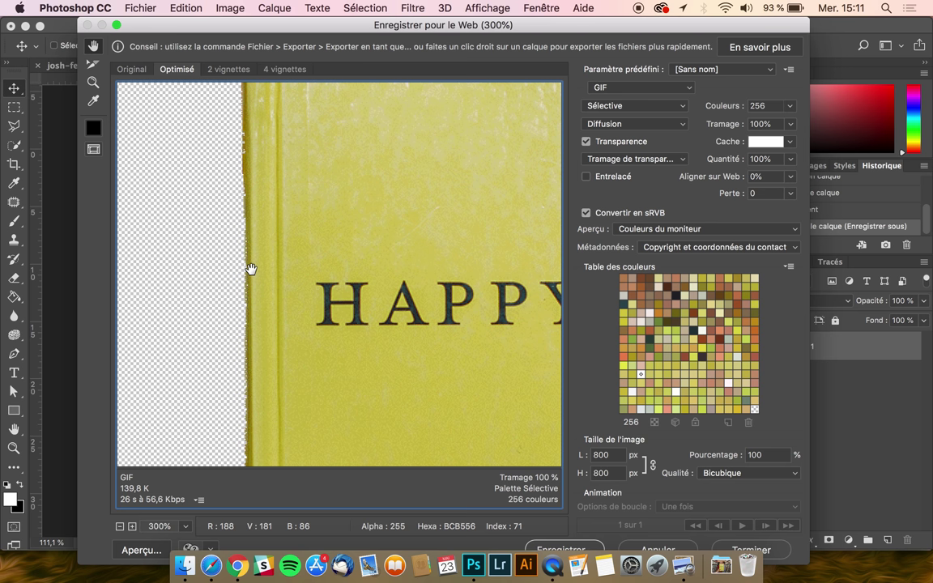
left_click(635, 94)
left_click(636, 94)
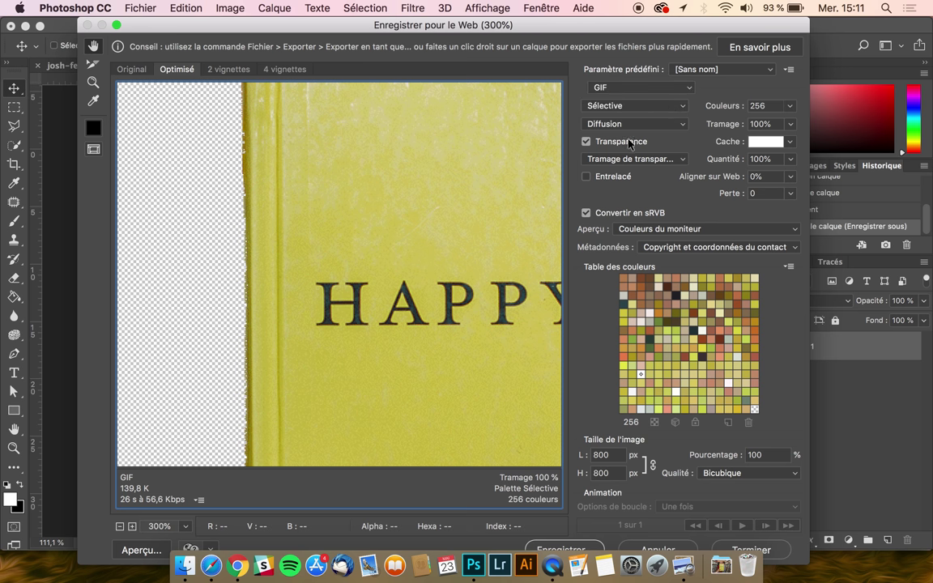
left_click(628, 159)
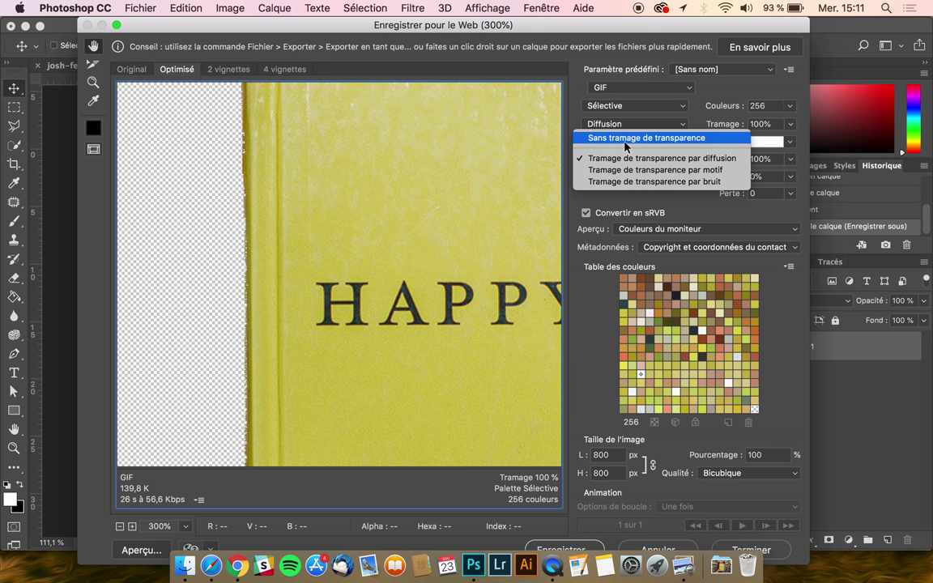
left_click(626, 145)
Inspect the book's top edge, then restore Diffusion transparency dithering
left_click_drag(458, 188, 434, 353)
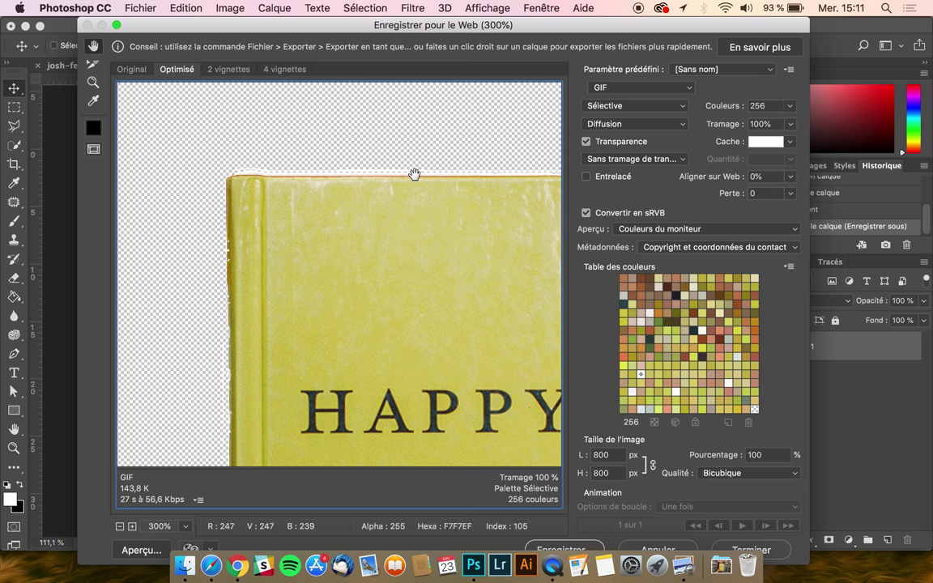
mouse_move(427, 254)
left_mouse_down()
mouse_move(341, 257)
mouse_move(367, 216)
mouse_move(393, 257)
left_mouse_up()
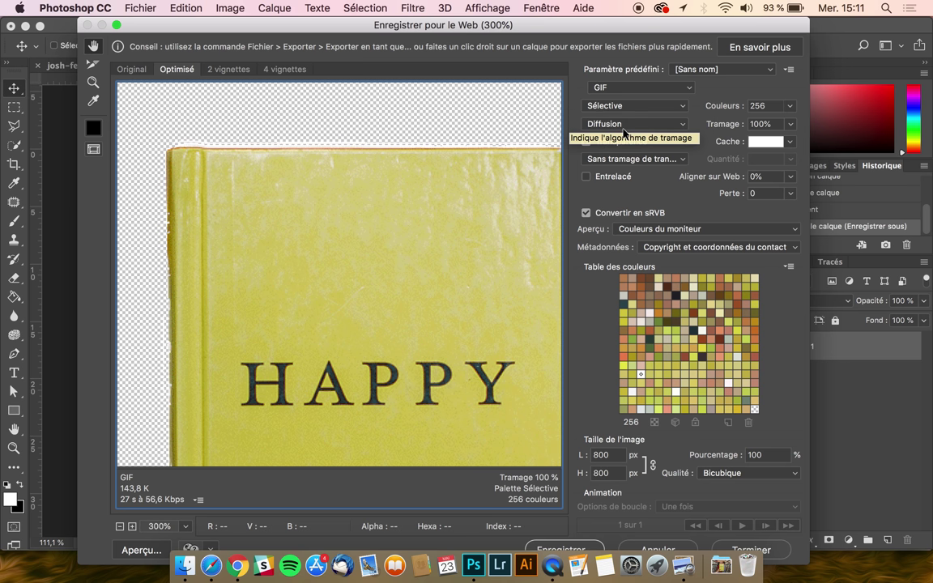
left_click(631, 158)
left_click(617, 160)
left_click(616, 179)
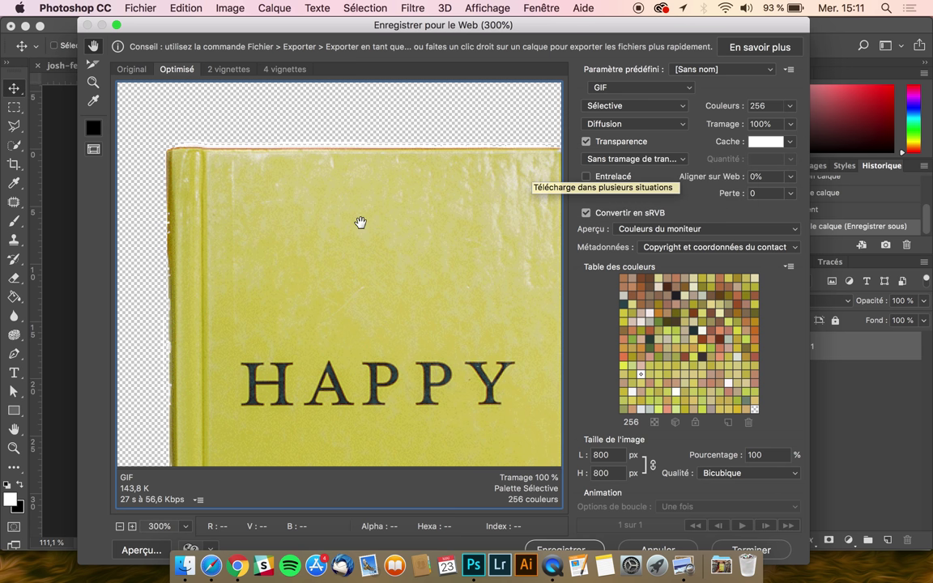
left_click_drag(369, 267, 442, 107)
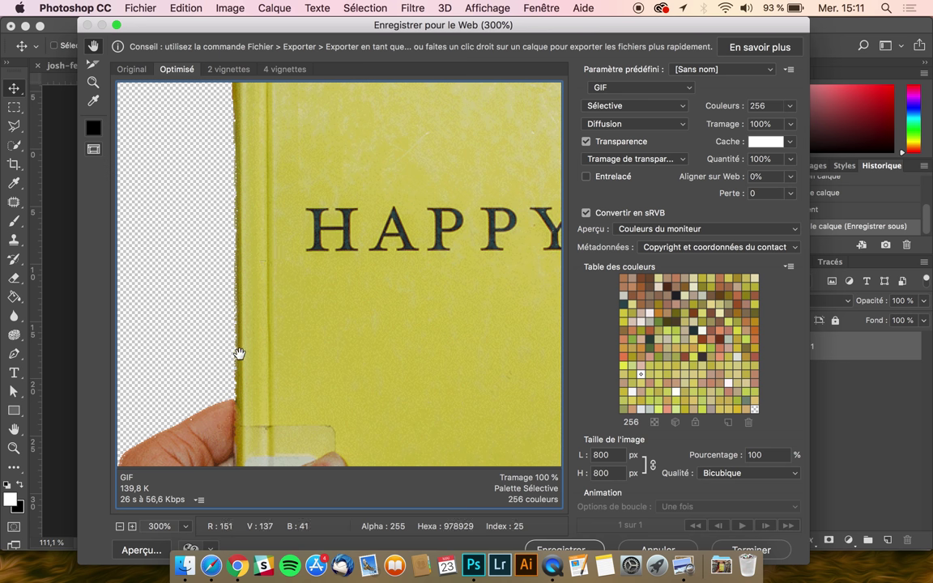
left_click(642, 89)
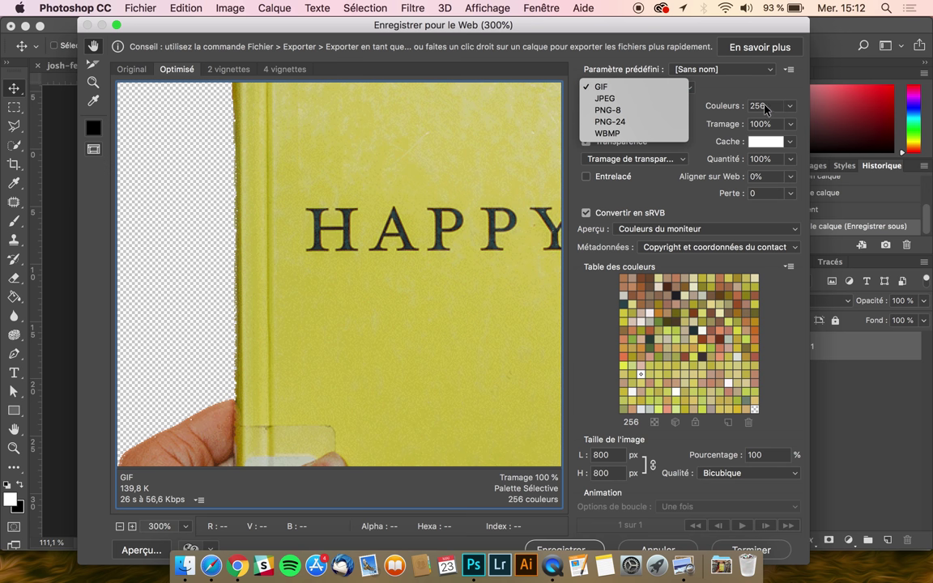
Try JPEG and PNG-8 formats, ending on PNG-24 with transparency at 895,8 K
left_click(622, 98)
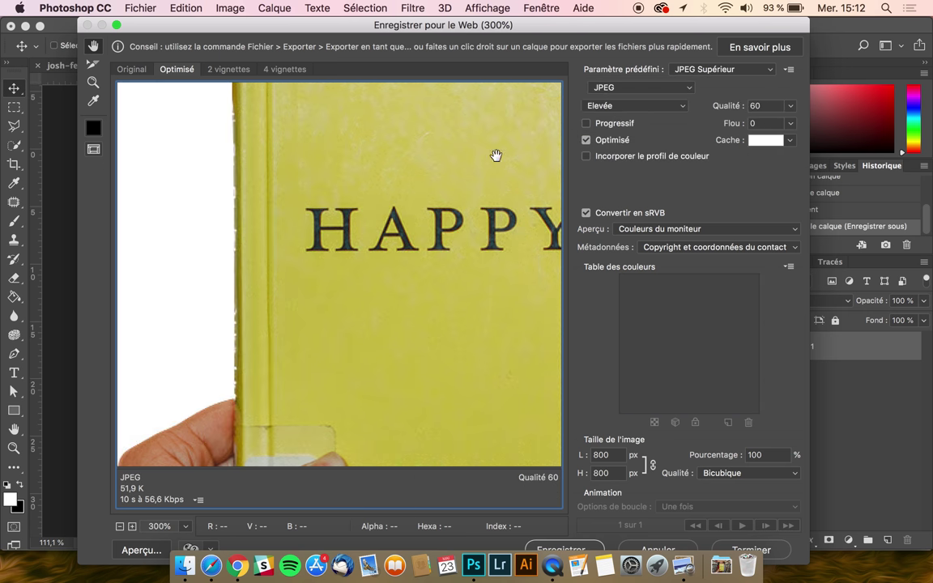
left_click(622, 87)
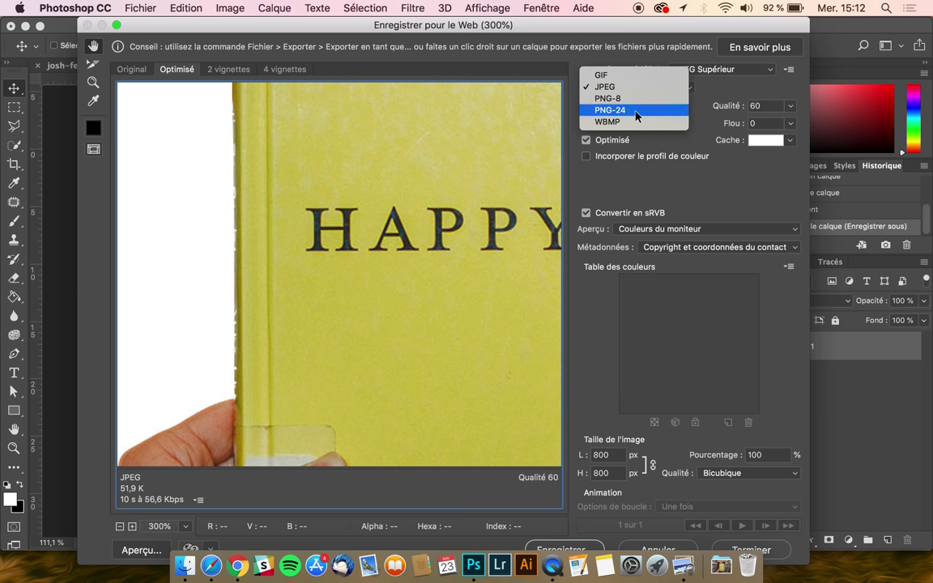
left_click(631, 99)
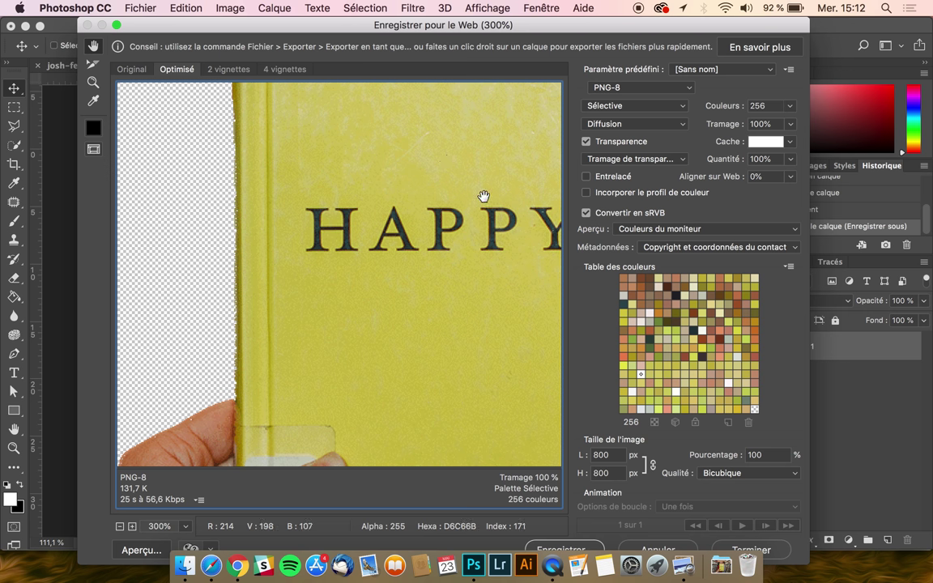
left_click(650, 89)
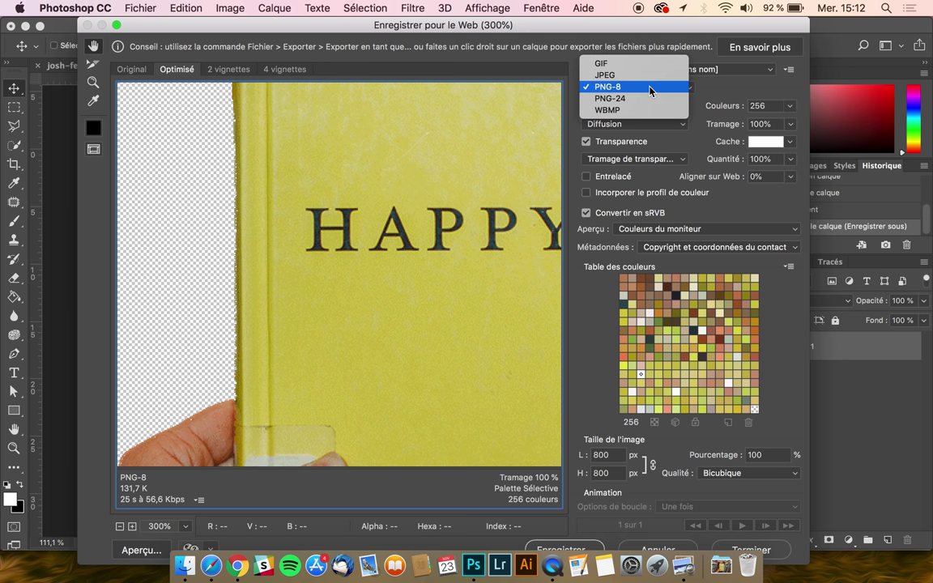
left_click(644, 98)
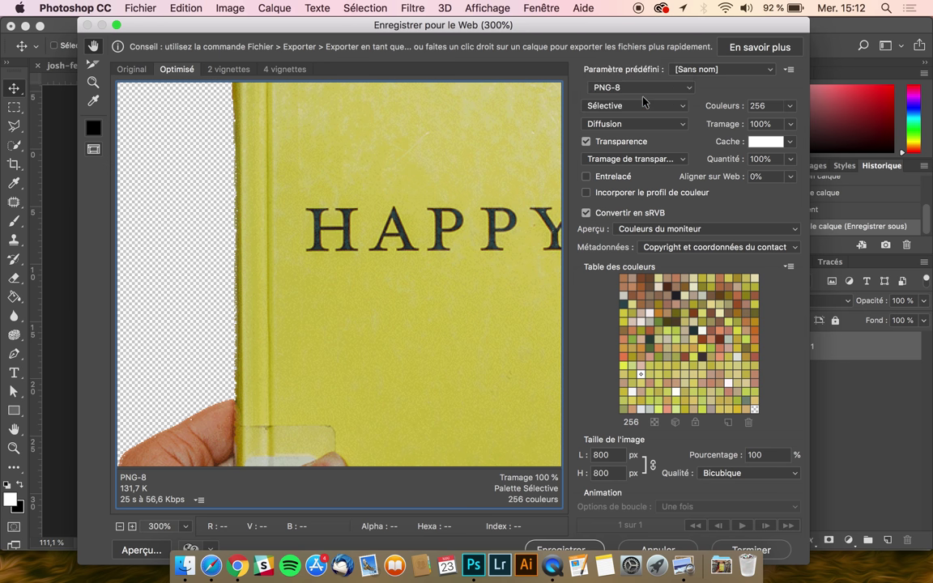
left_click_drag(430, 180, 325, 375)
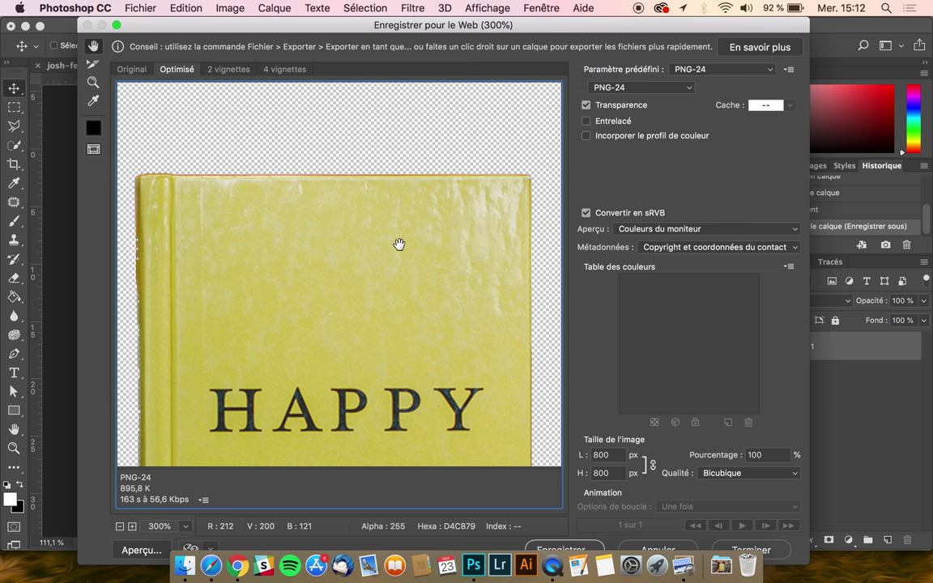
left_click_drag(391, 252, 409, 208)
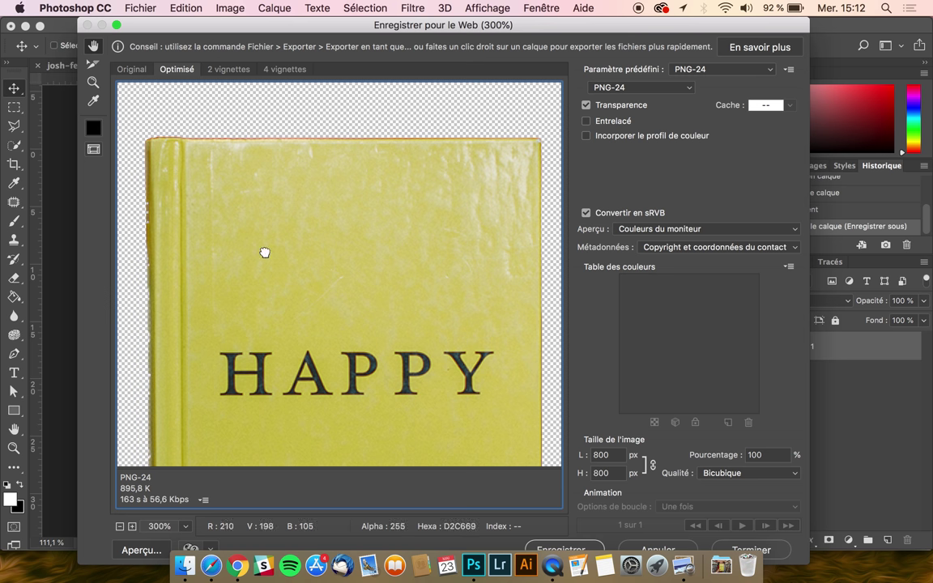
left_click_drag(265, 252, 271, 219)
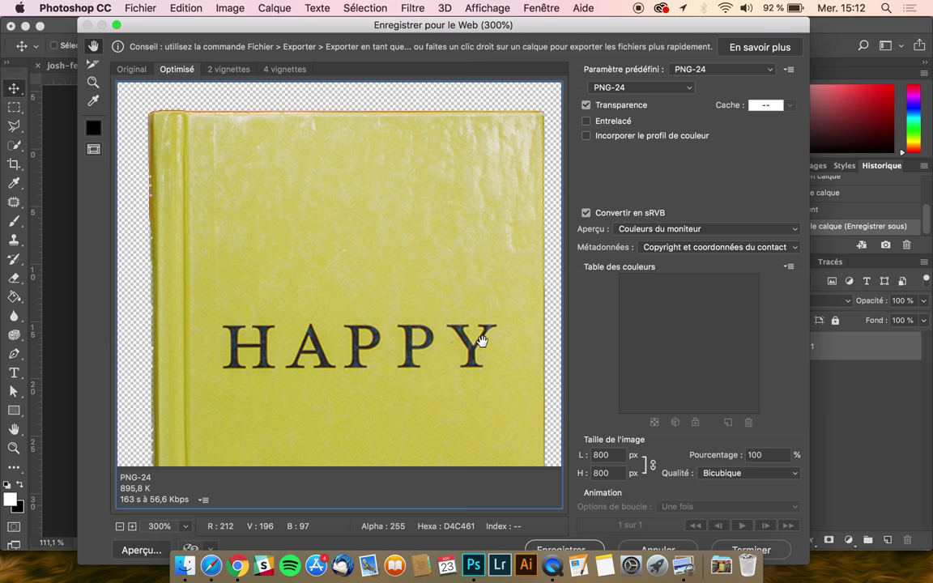
mouse_move(444, 391)
left_mouse_down()
mouse_move(461, 343)
mouse_move(444, 250)
left_mouse_up()
left_click_drag(338, 377, 511, 294)
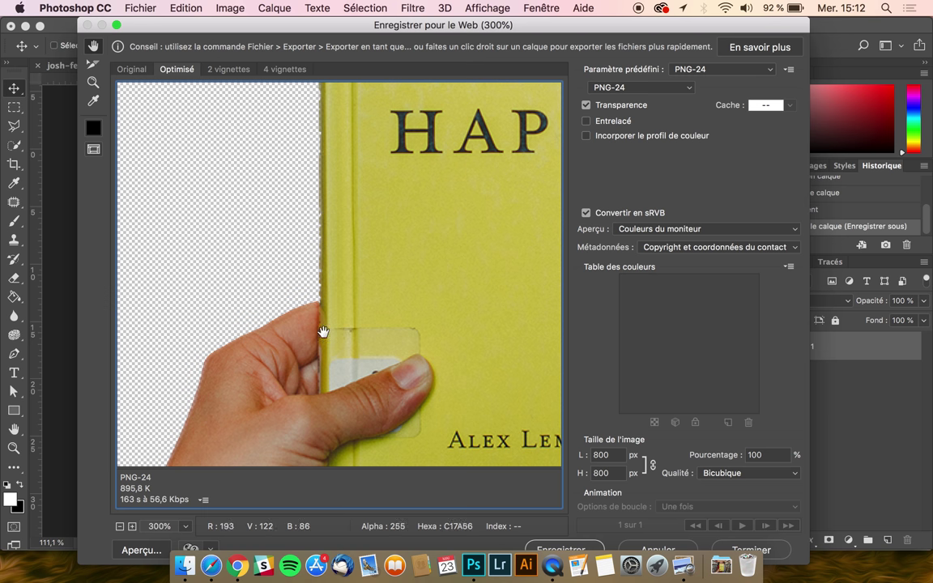
left_click_drag(339, 371, 366, 285)
left_click_drag(347, 349, 422, 254)
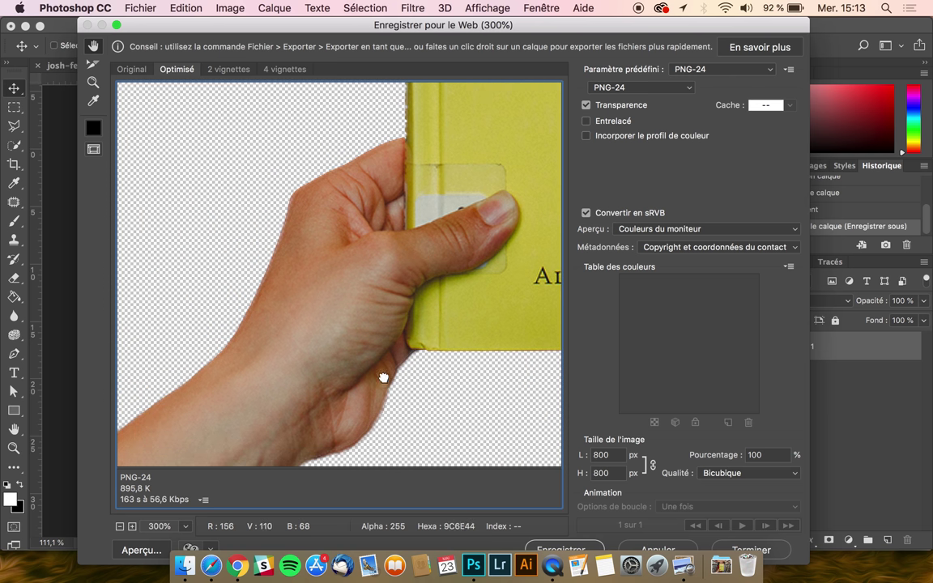
left_click_drag(383, 316, 456, 318)
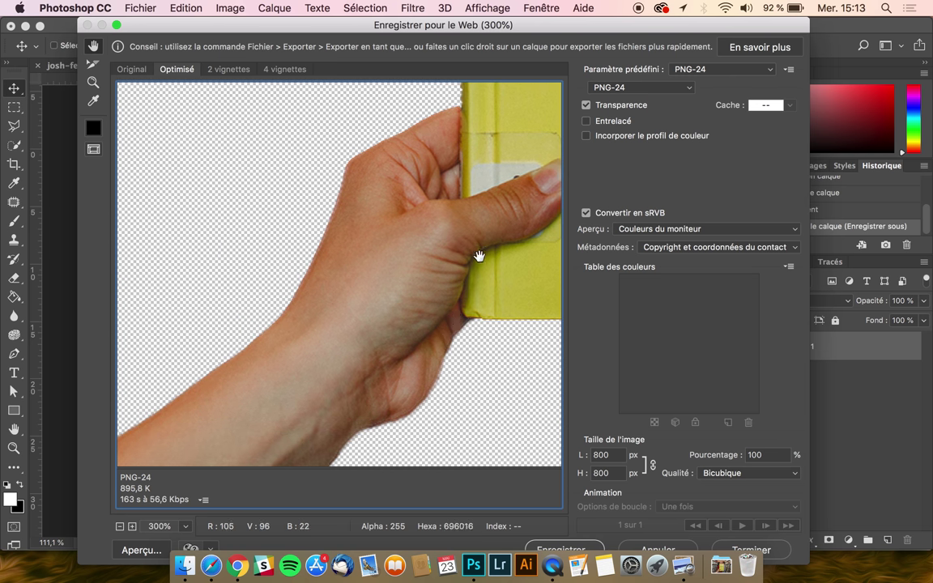
left_click_drag(480, 254, 252, 427)
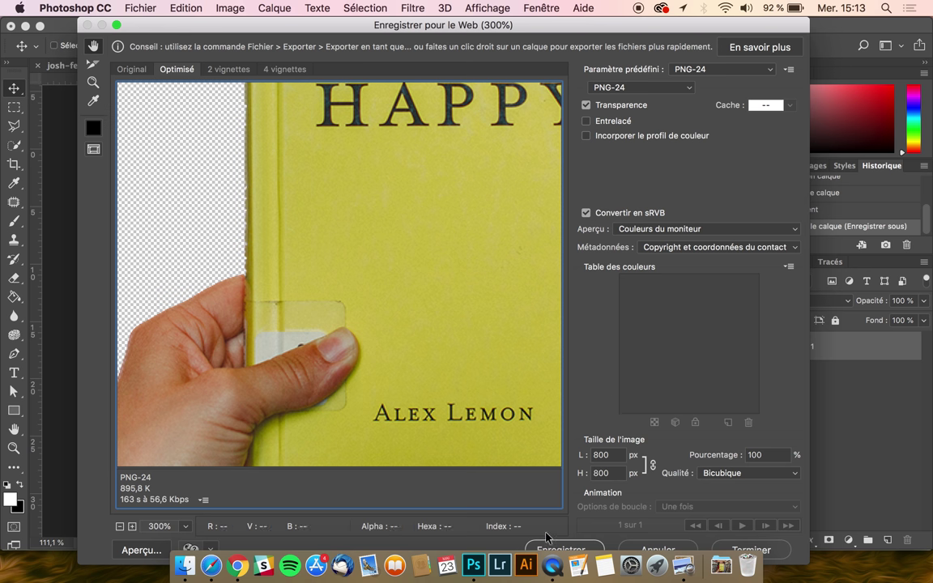
Save the PNG-24 export as test.png, replacing the existing file
left_click(559, 549)
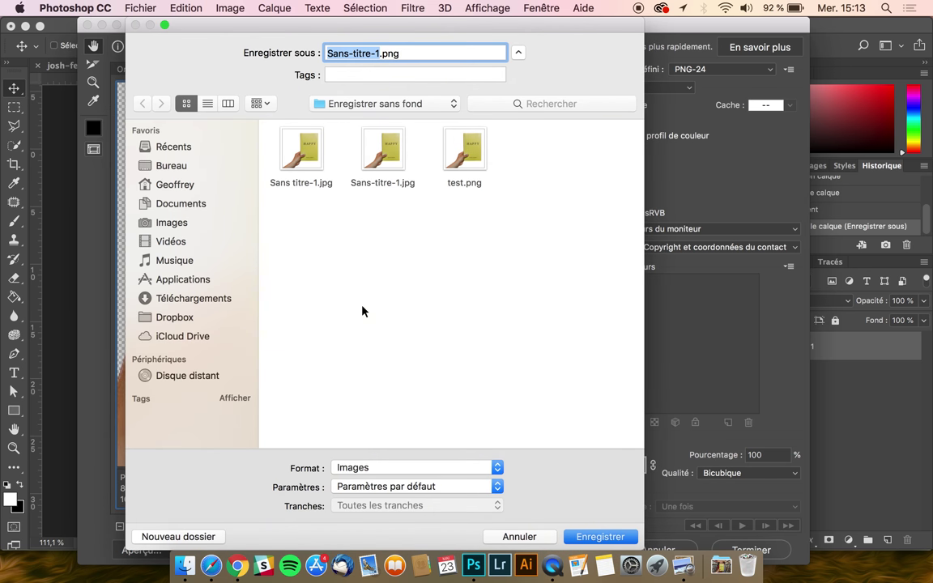
left_click(466, 152)
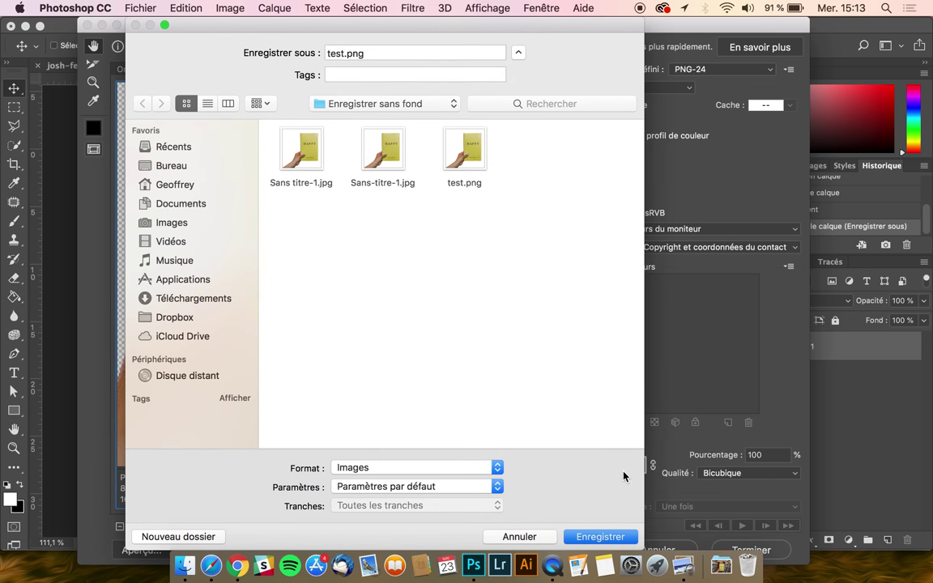
left_click(599, 536)
left_click(664, 332)
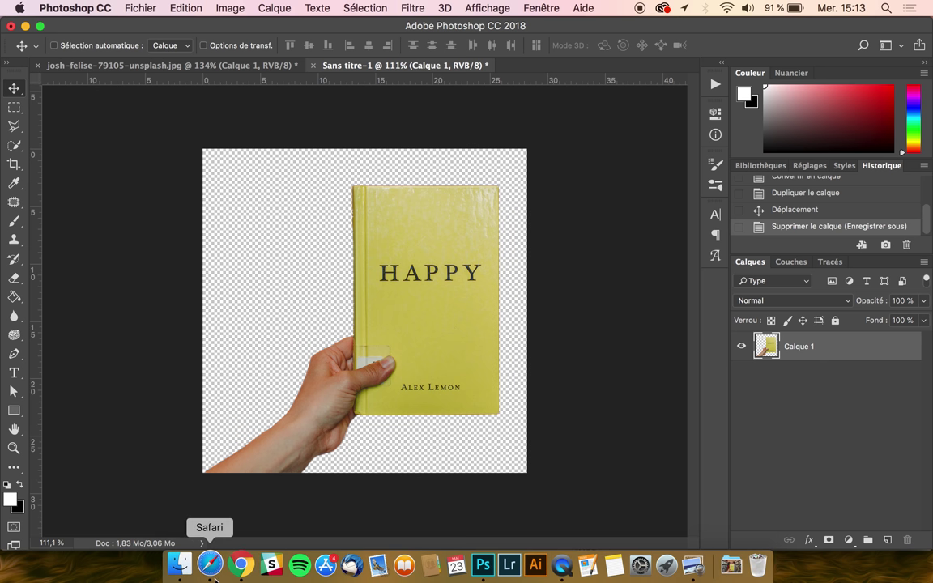
Open the exported test.png from the Enregistrer sans fond folder in Finder
left_click(185, 565)
left_click(507, 336)
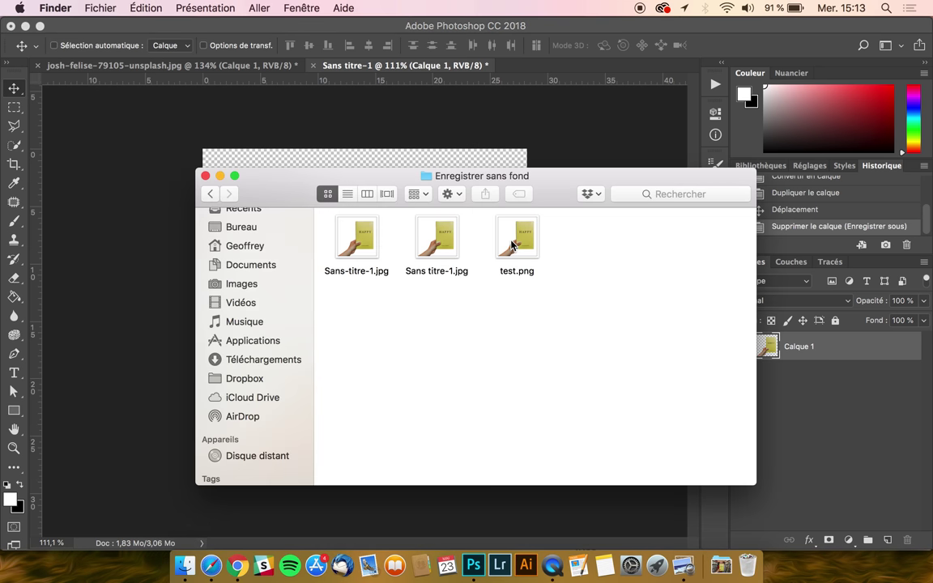
double_click(517, 239)
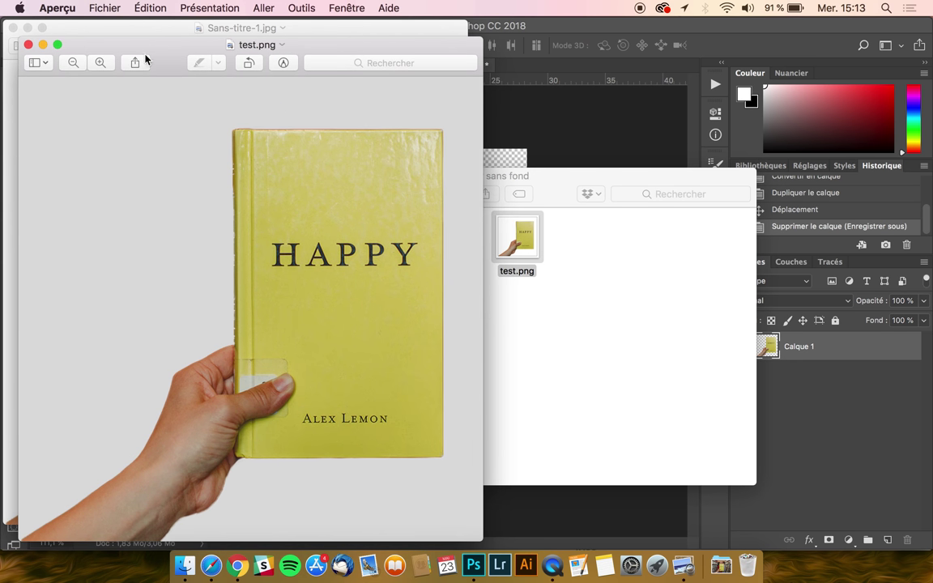
Move the test.png Preview window beside Sans-titre-1.jpg for side-by-side comparison
left_click_drag(135, 45, 523, 26)
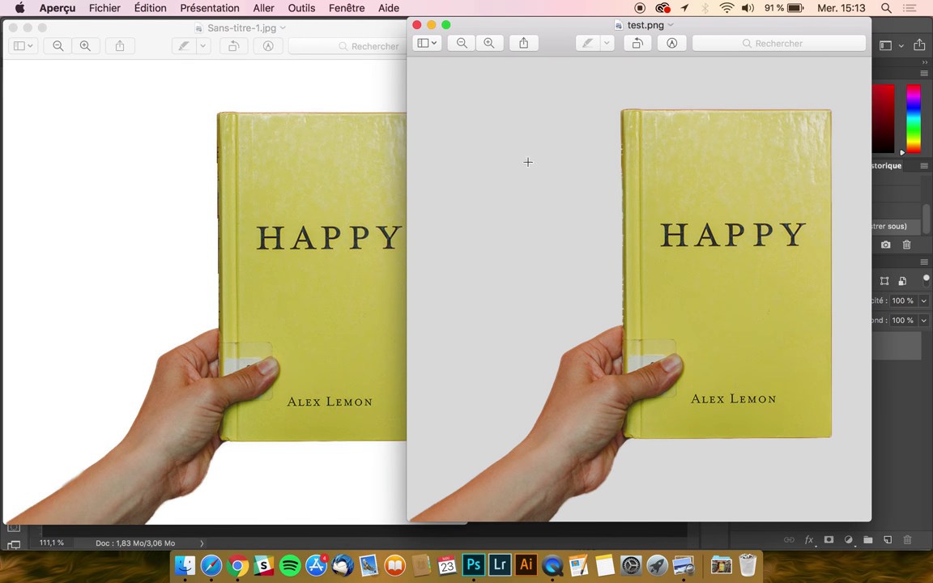